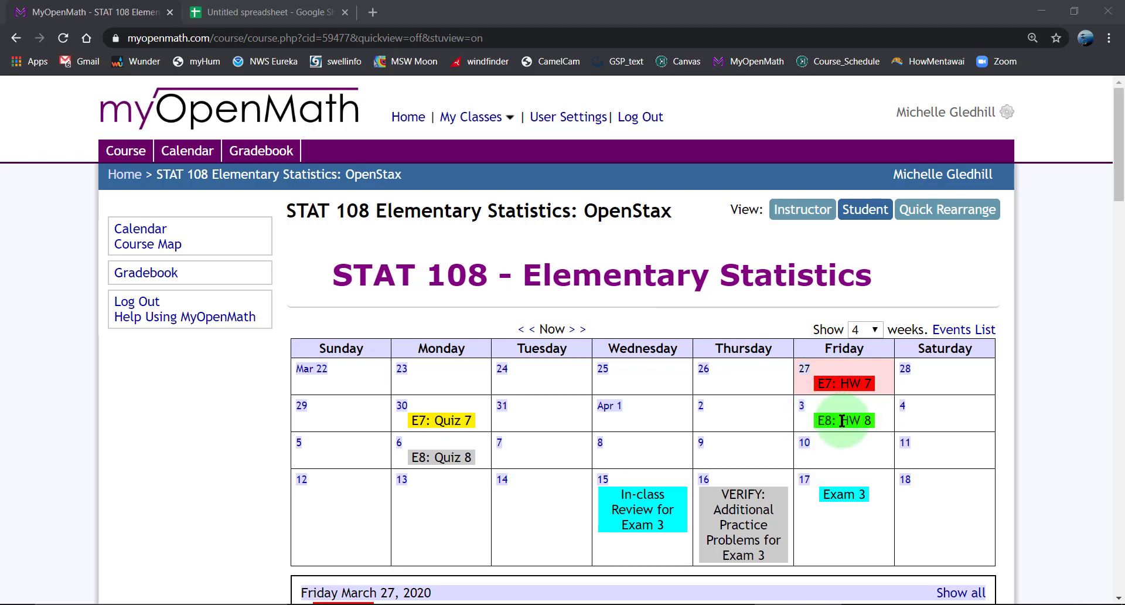
# Open the E8: HW 8 assignment and read Question 11 on the 90% confidence interval, including its mean and standard deviation instruction.
pyautogui.click(841, 417)
pyautogui.scroll(-1, 649, 450)
pyautogui.click(410, 533)
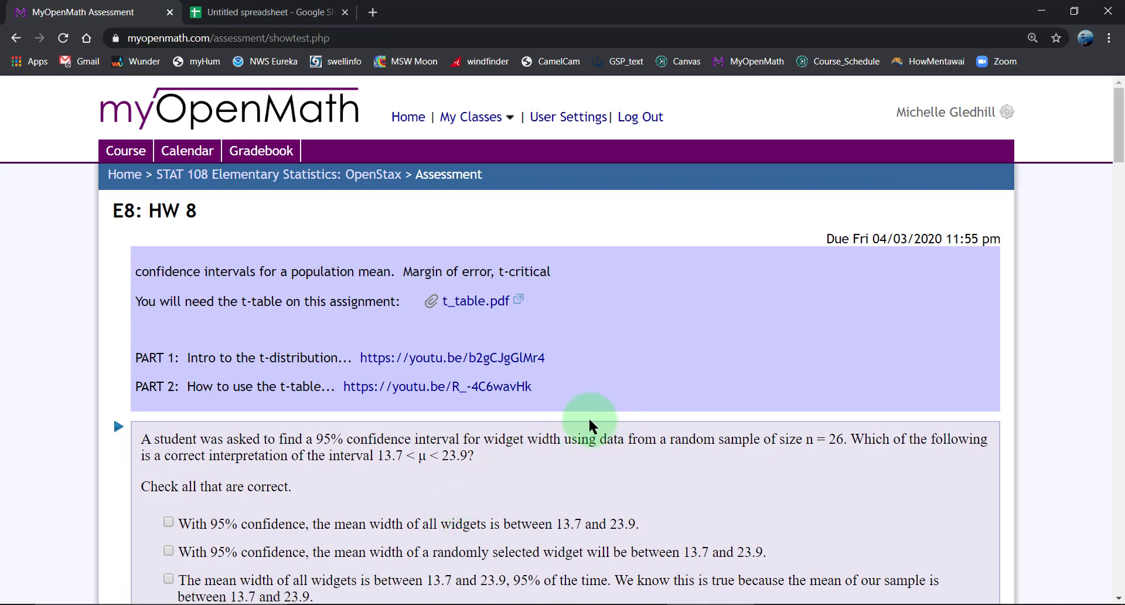
pyautogui.scroll(-20, 589, 416)
pyautogui.scroll(4, 570, 408)
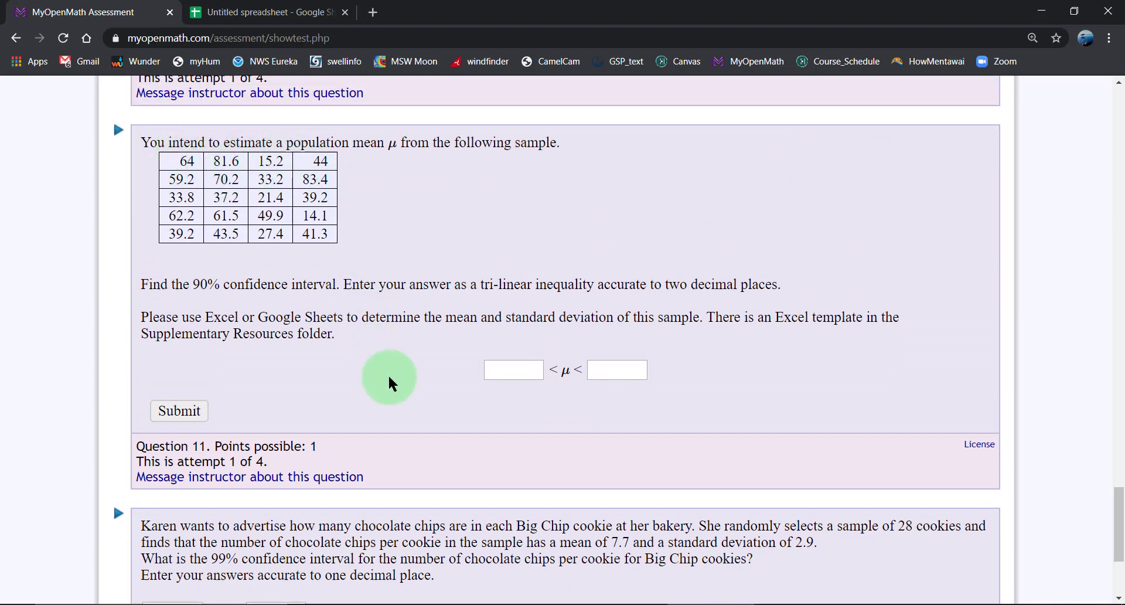
pyautogui.moveTo(343, 285); pyautogui.dragTo(143, 292)
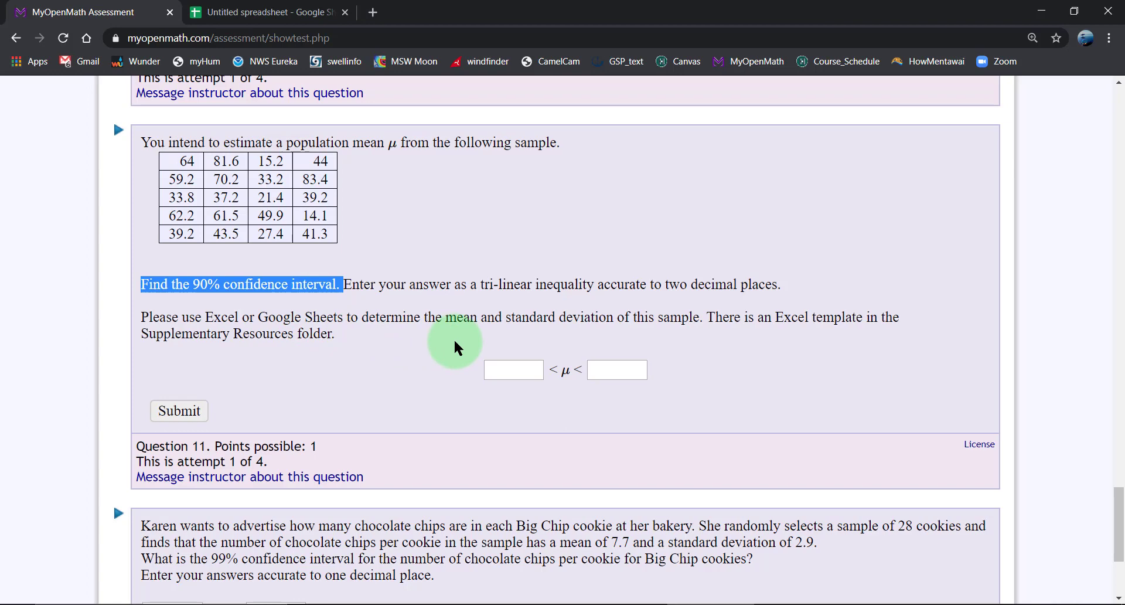
pyautogui.moveTo(445, 317); pyautogui.dragTo(605, 321)
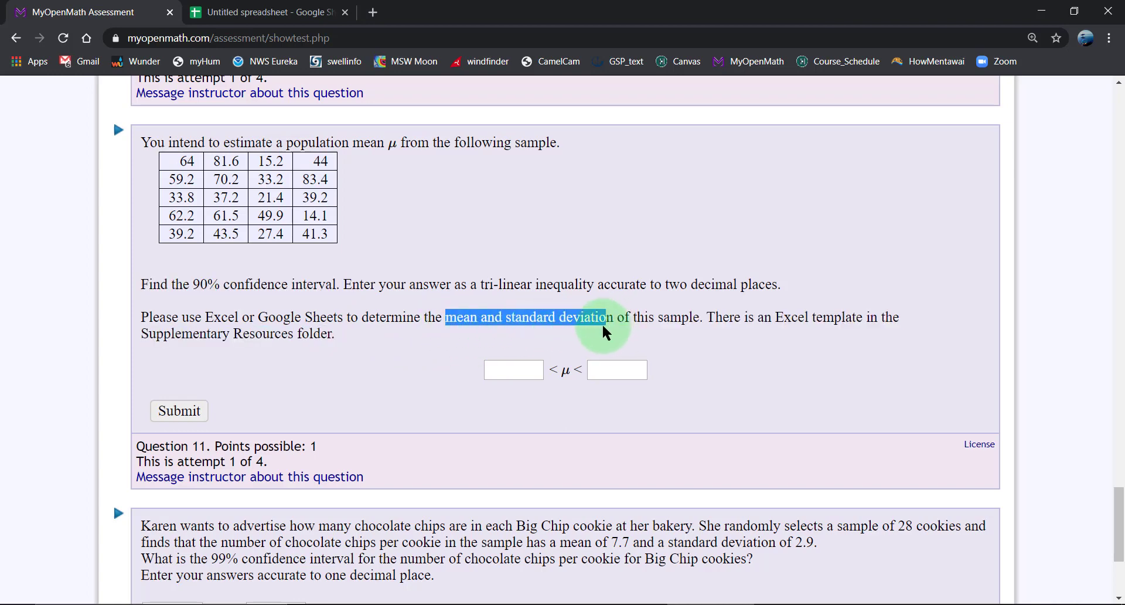
pyautogui.click(322, 268)
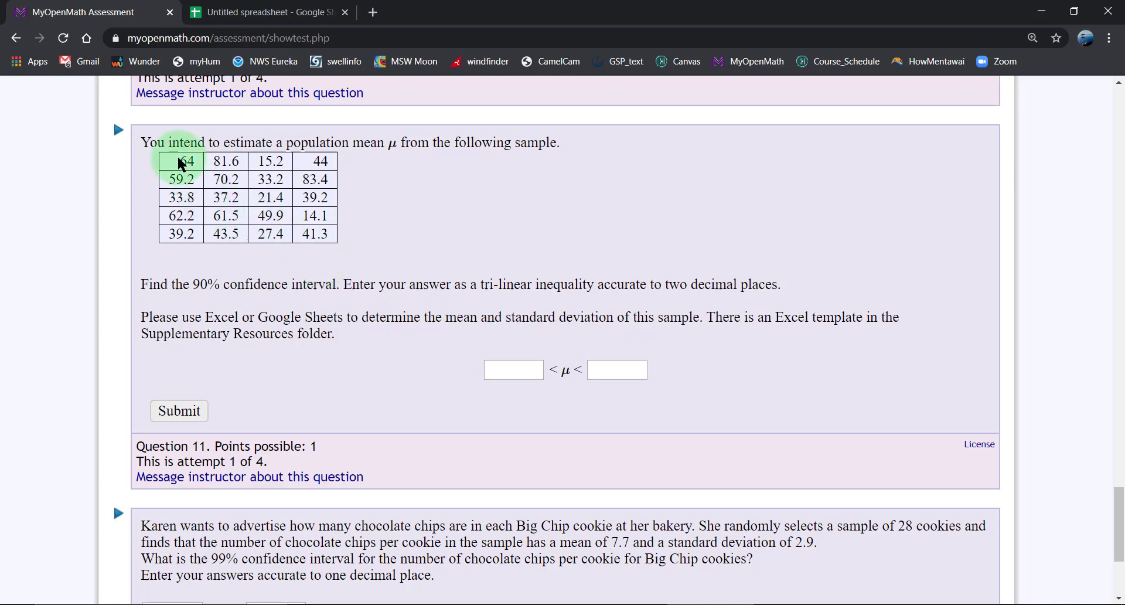
# Copy Question 11's full sample data table and paste it into the blank Google Sheets spreadsheet starting at cell A1.
pyautogui.moveTo(180, 167); pyautogui.dragTo(331, 246)
pyautogui.hotkey('ctrl', 'c')
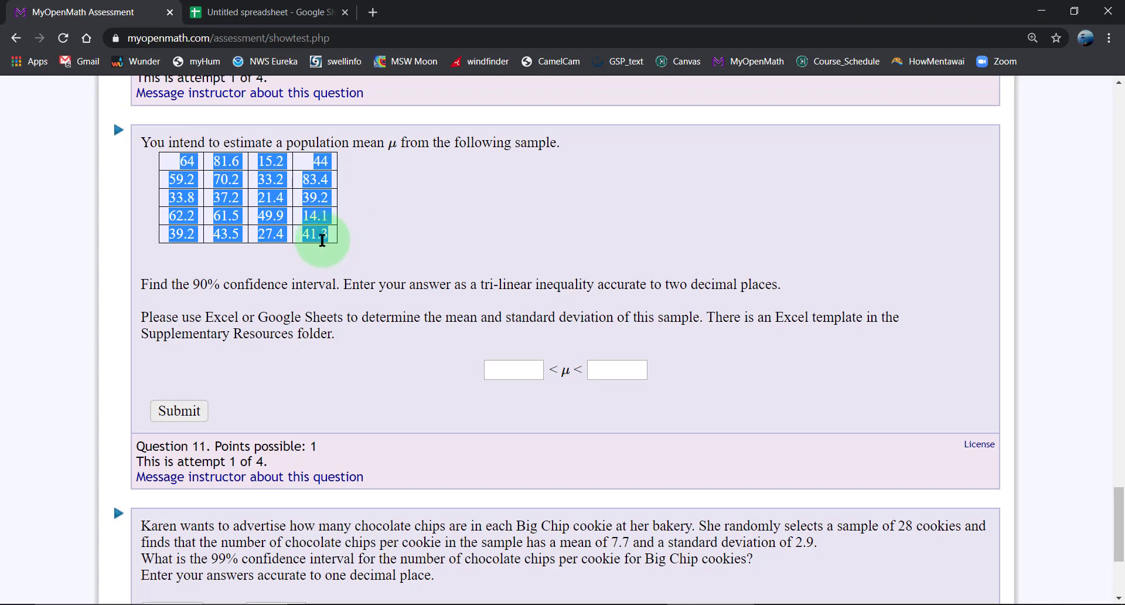
pyautogui.click(266, 12)
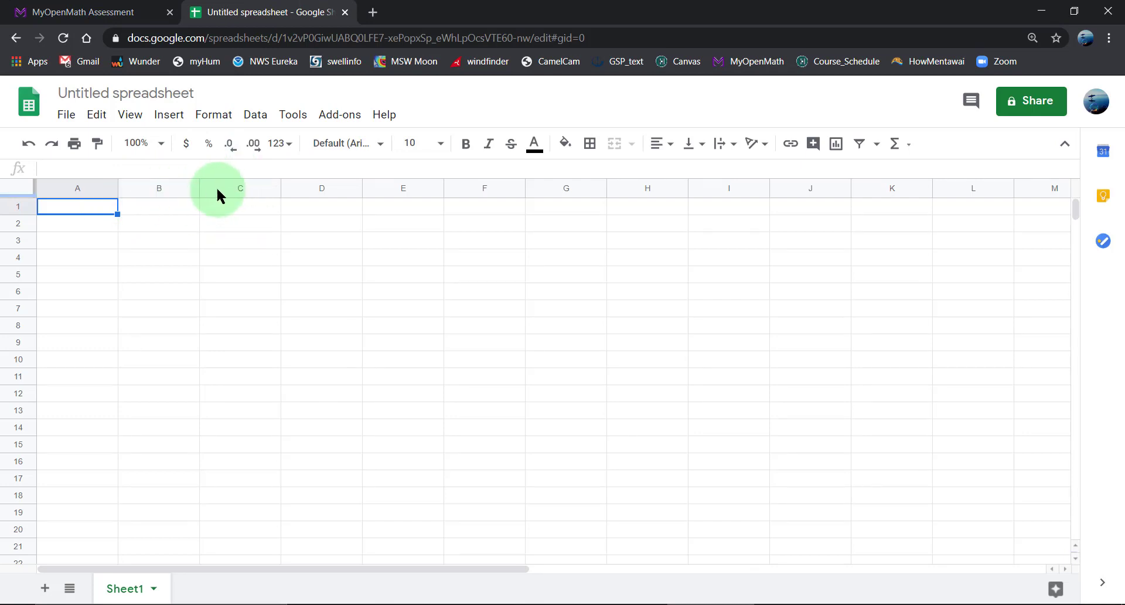
pyautogui.hotkey('ctrl', 'v')
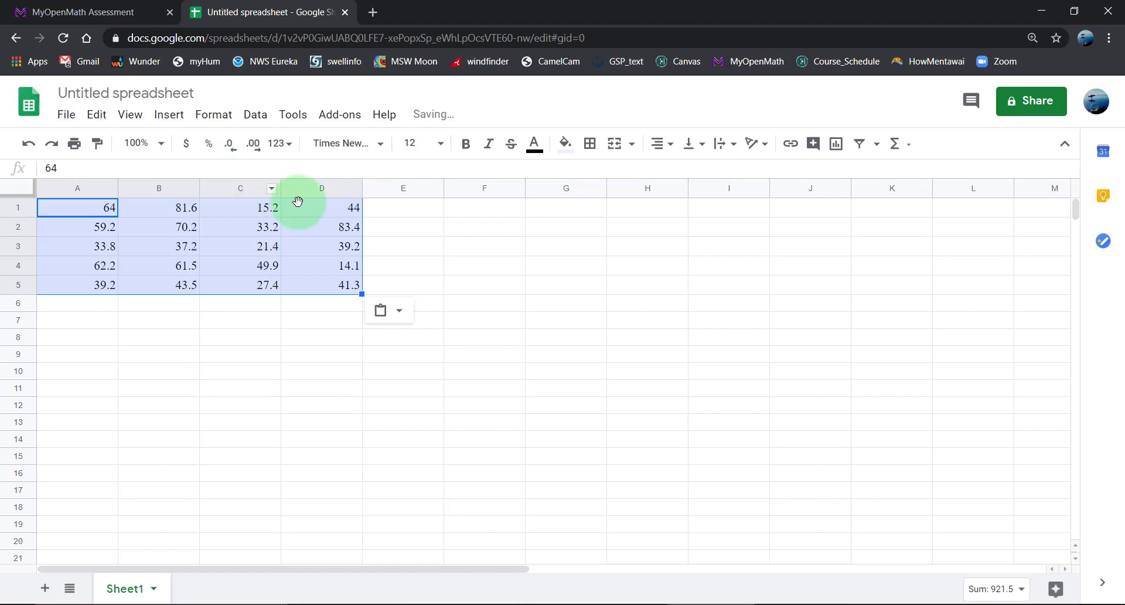
# Calculate the sample mean in cell F2 with the formula =average(A1:D5).
pyautogui.click(515, 229)
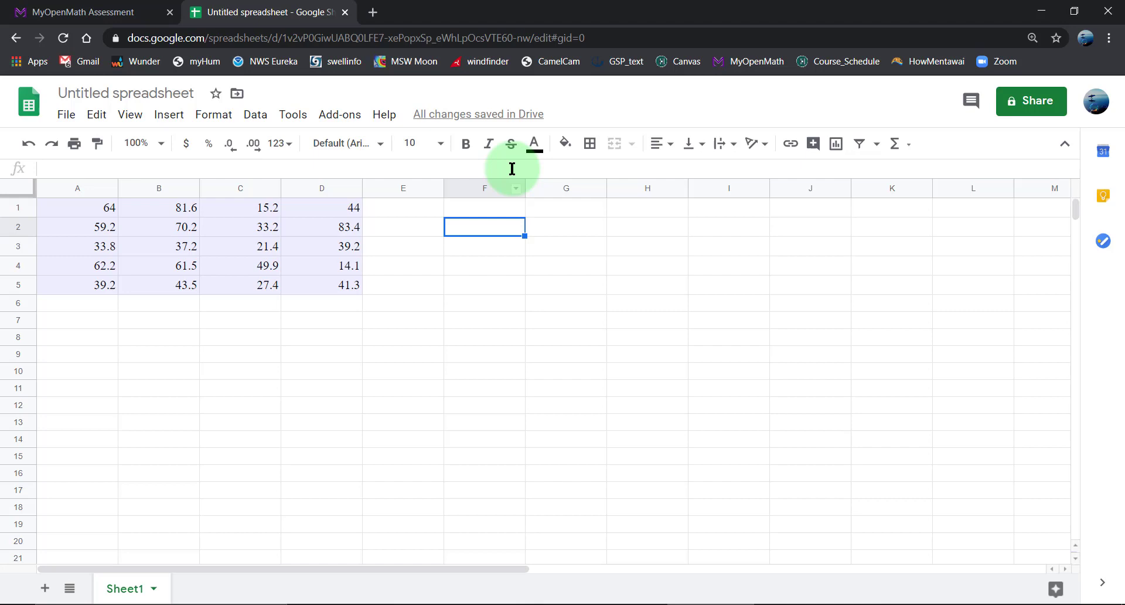
pyautogui.write('=')
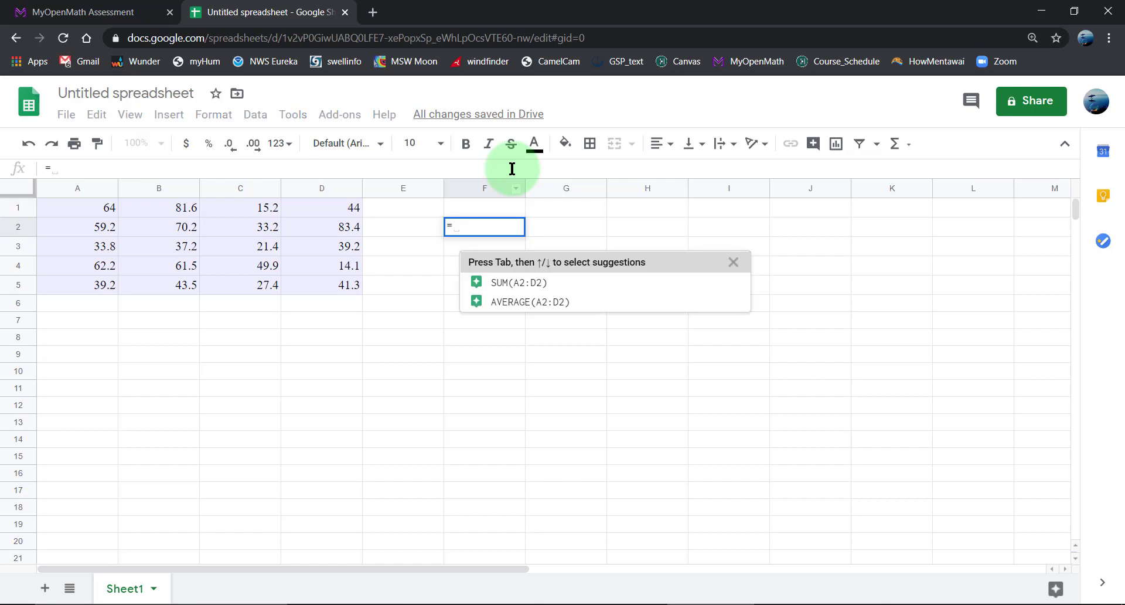
pyautogui.write('averag')
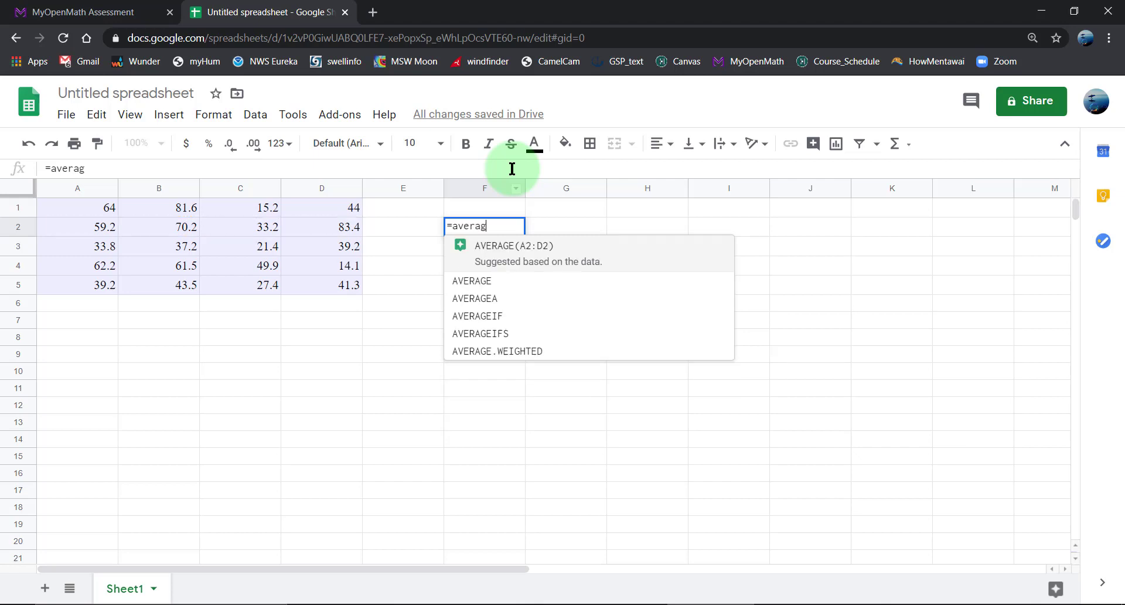
pyautogui.write('e(')
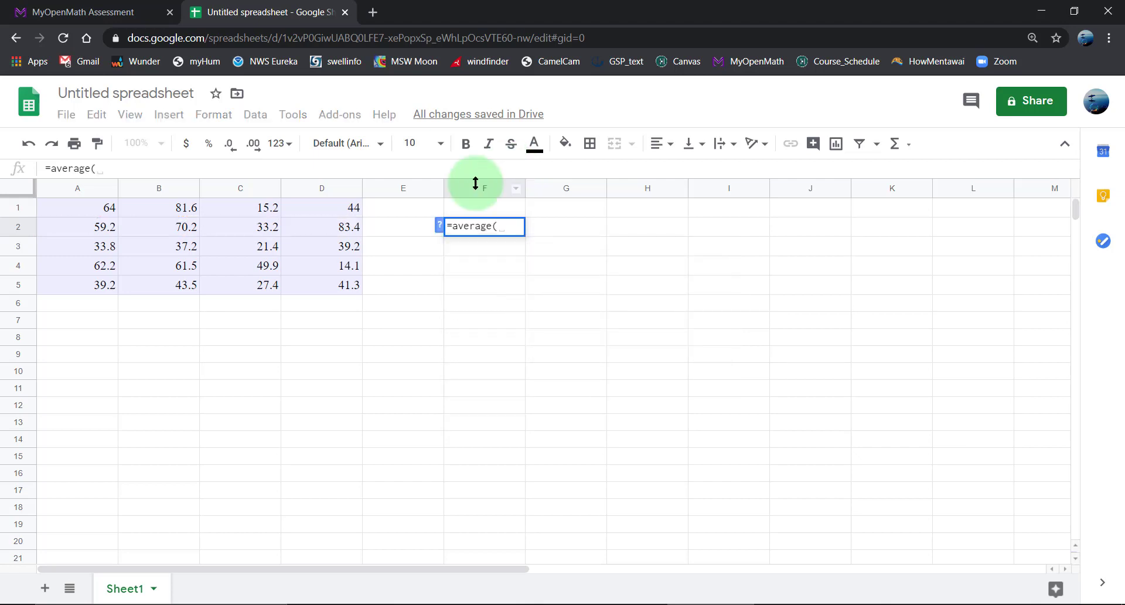
pyautogui.moveTo(98, 206); pyautogui.dragTo(337, 287)
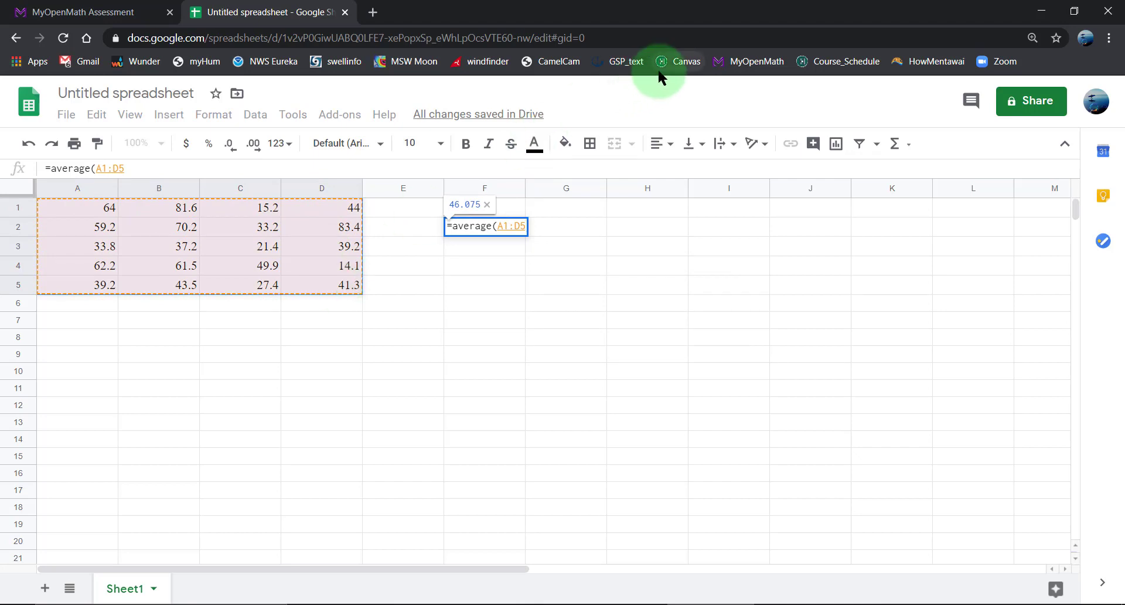
pyautogui.write(')')
pyautogui.press('Return')
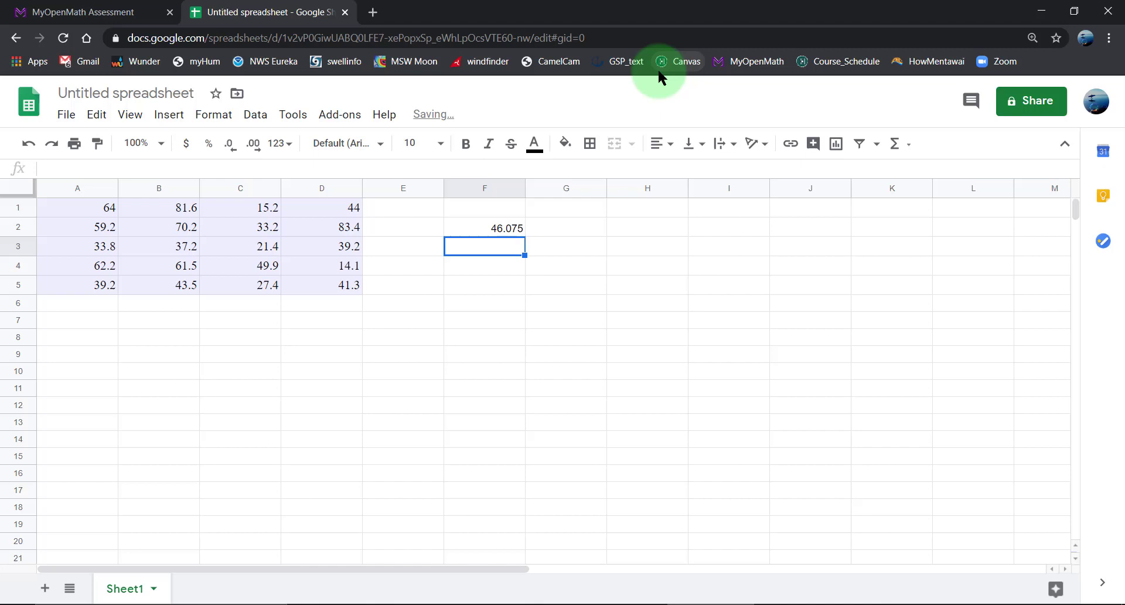
# Calculate the sample standard deviation in cell F3 with the formula =STDEV(A1:D5).
pyautogui.write('=')
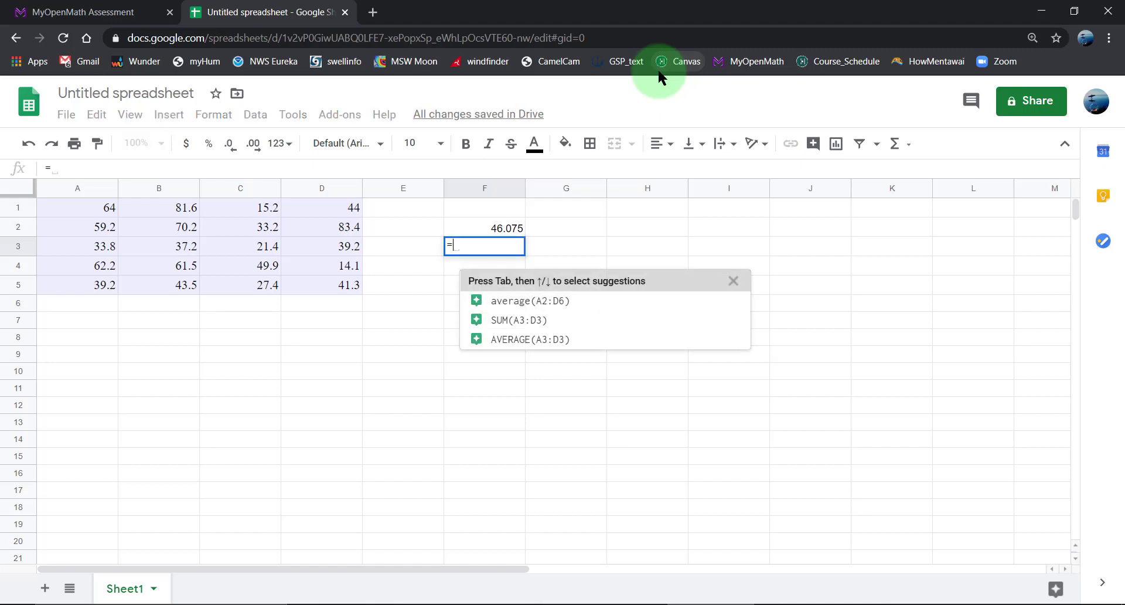
pyautogui.write('st')
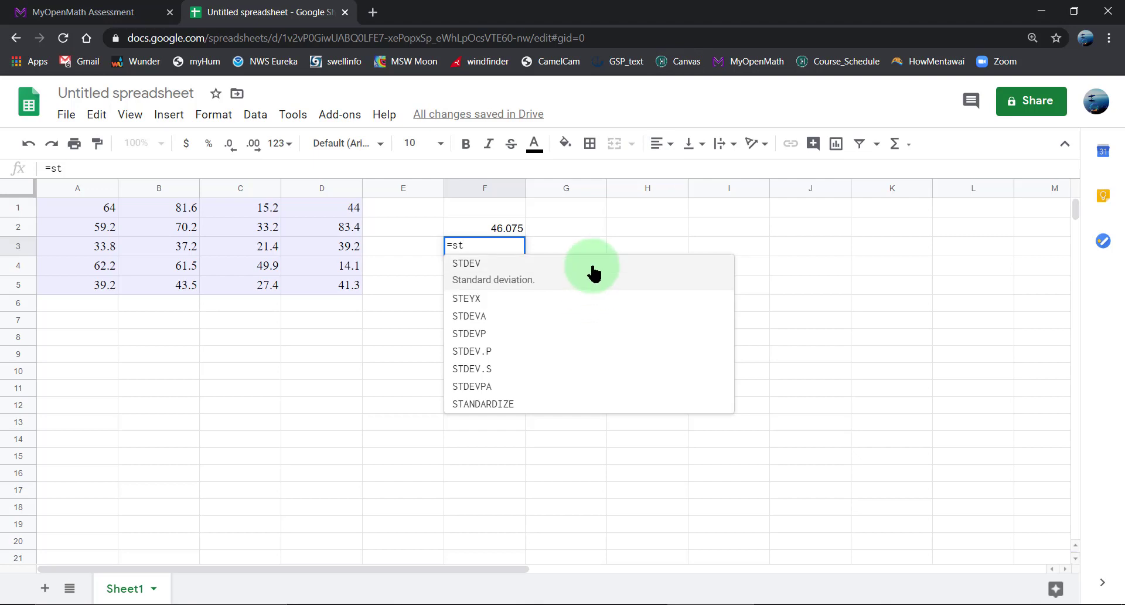
pyautogui.click(593, 271)
pyautogui.moveTo(95, 214); pyautogui.dragTo(326, 292)
pyautogui.write(')')
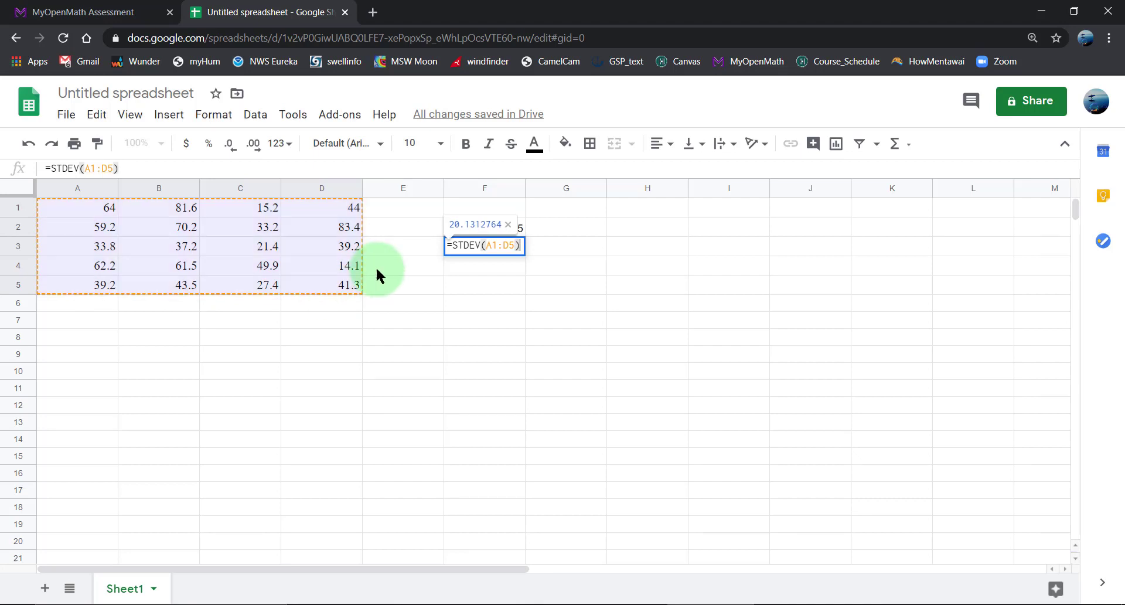
pyautogui.press('Return')
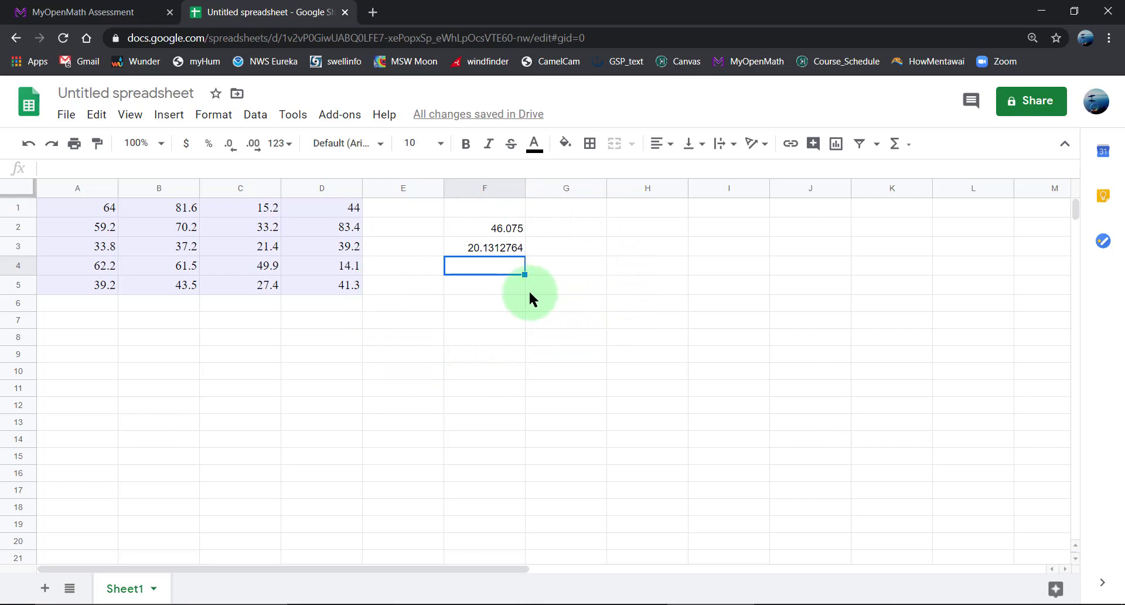
# Label cells G2, G3 and G4 as x-bar, s and n, and enter the sample size 20 in F4.
pyautogui.click(576, 233)
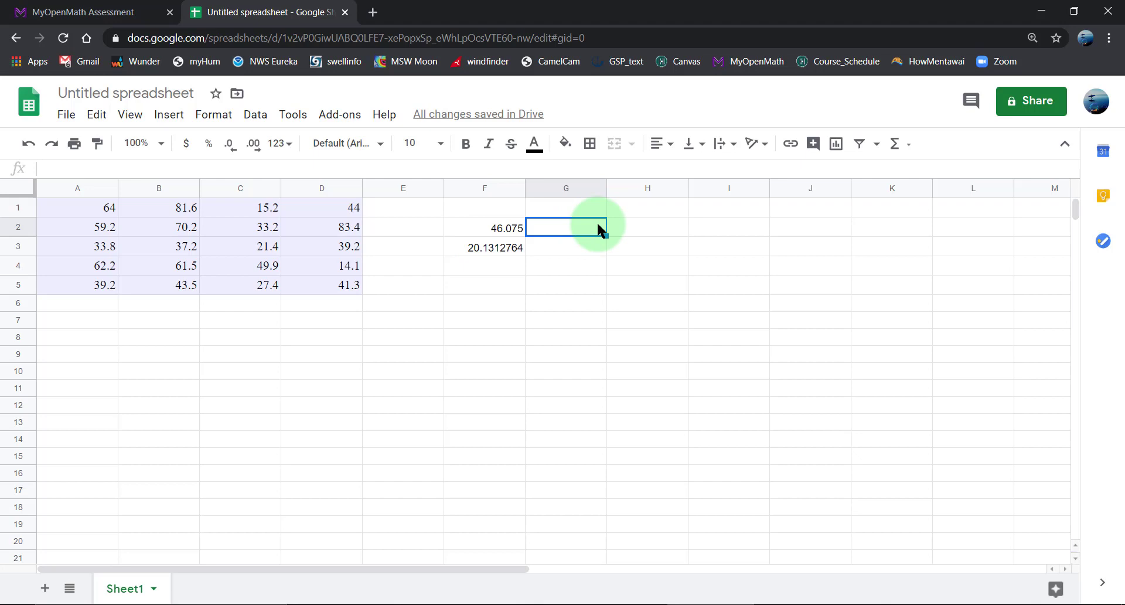
pyautogui.write('x-bar')
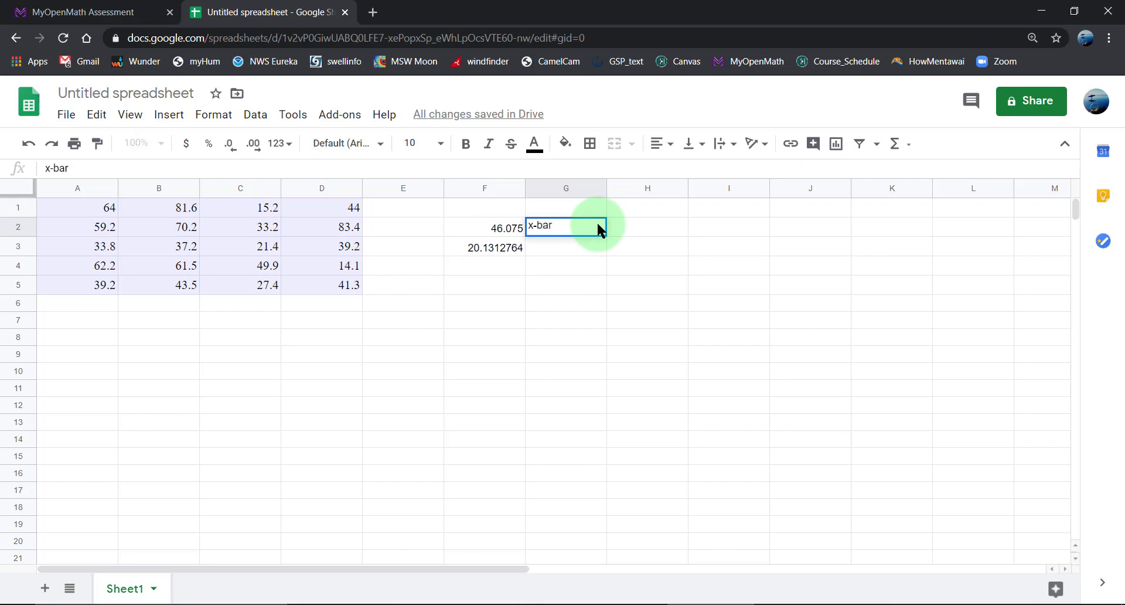
pyautogui.press('Return')
pyautogui.write('s')
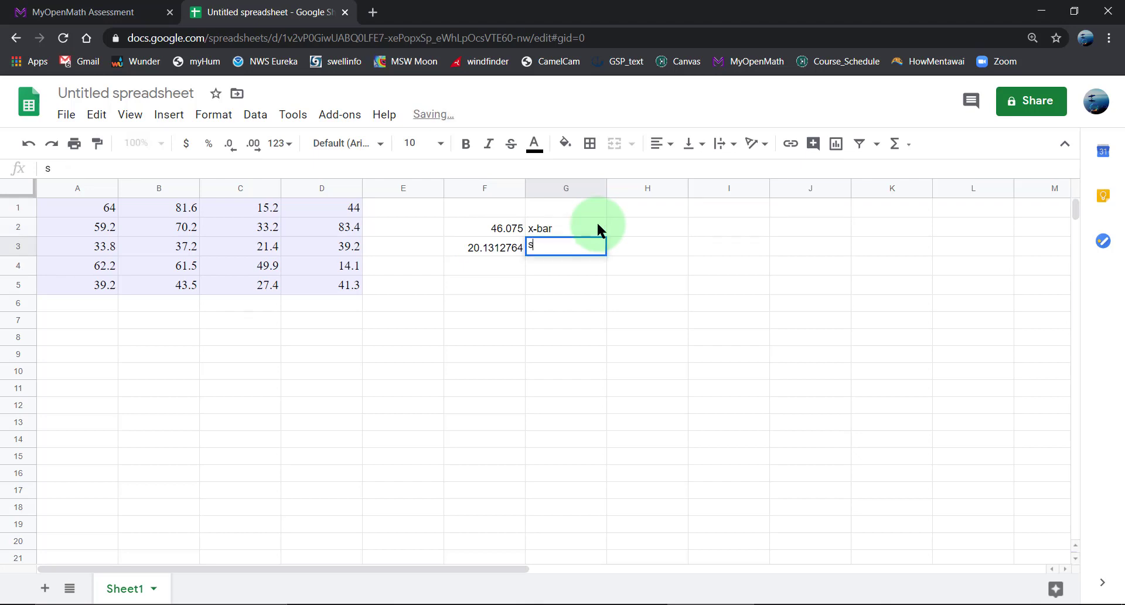
pyautogui.press('Return')
pyautogui.write('n')
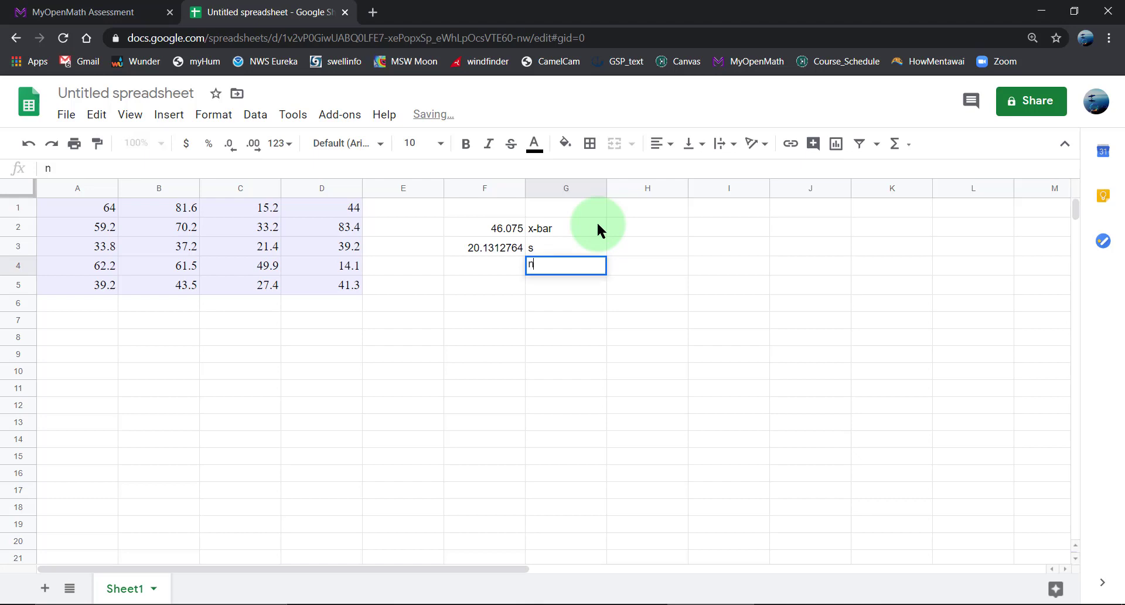
pyautogui.press('Left')
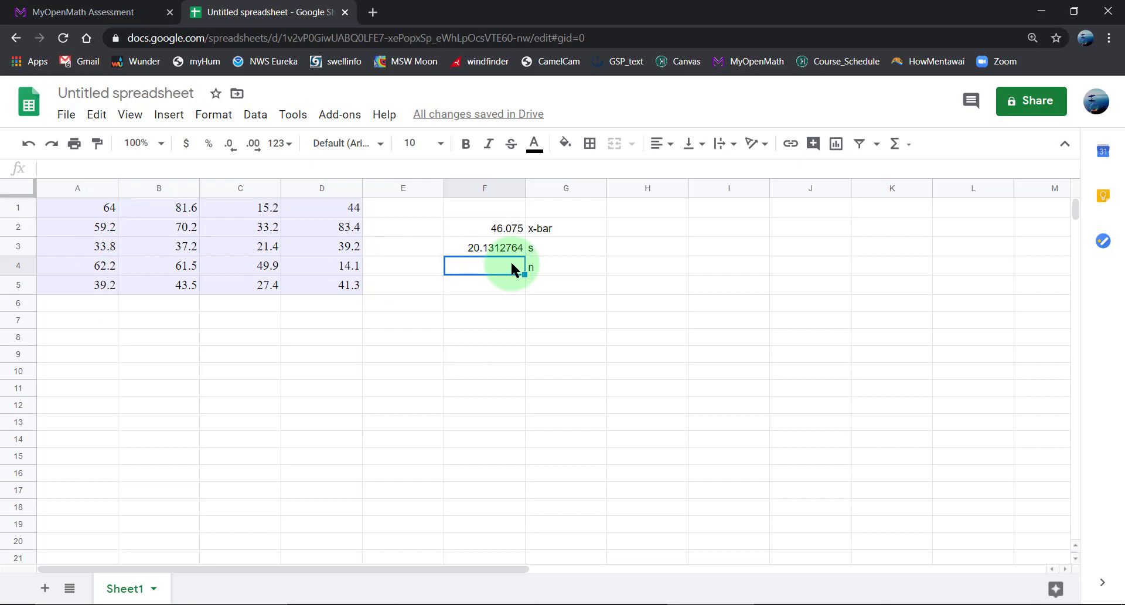
pyautogui.write('20')
pyautogui.press('Return')
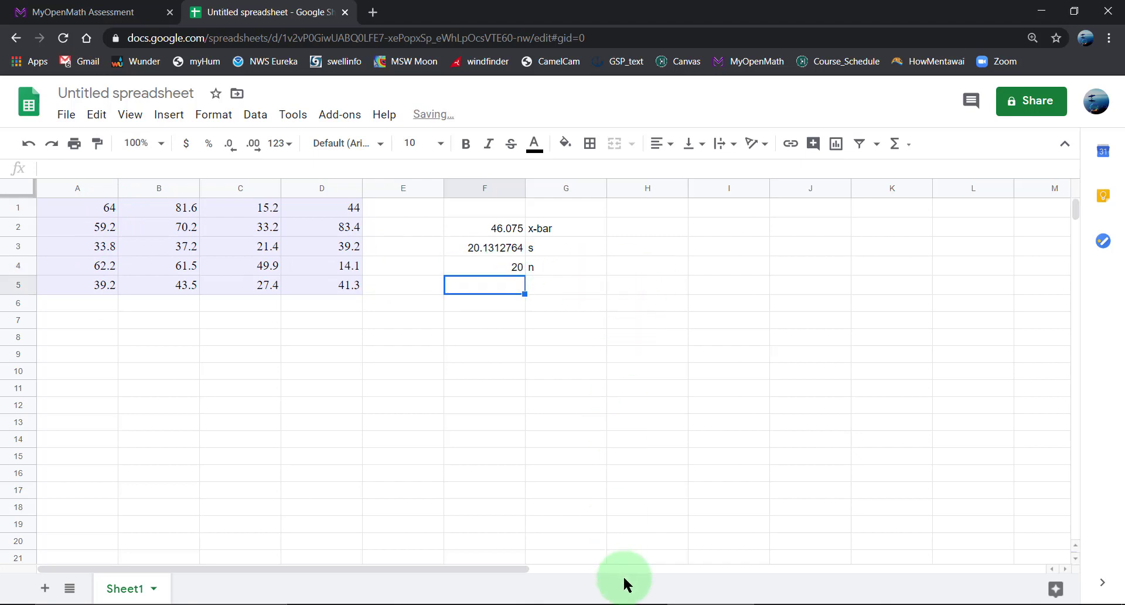
# Enter the beginning of the t-critical notation, "t_(19,", in cell F6.
pyautogui.click(505, 303)
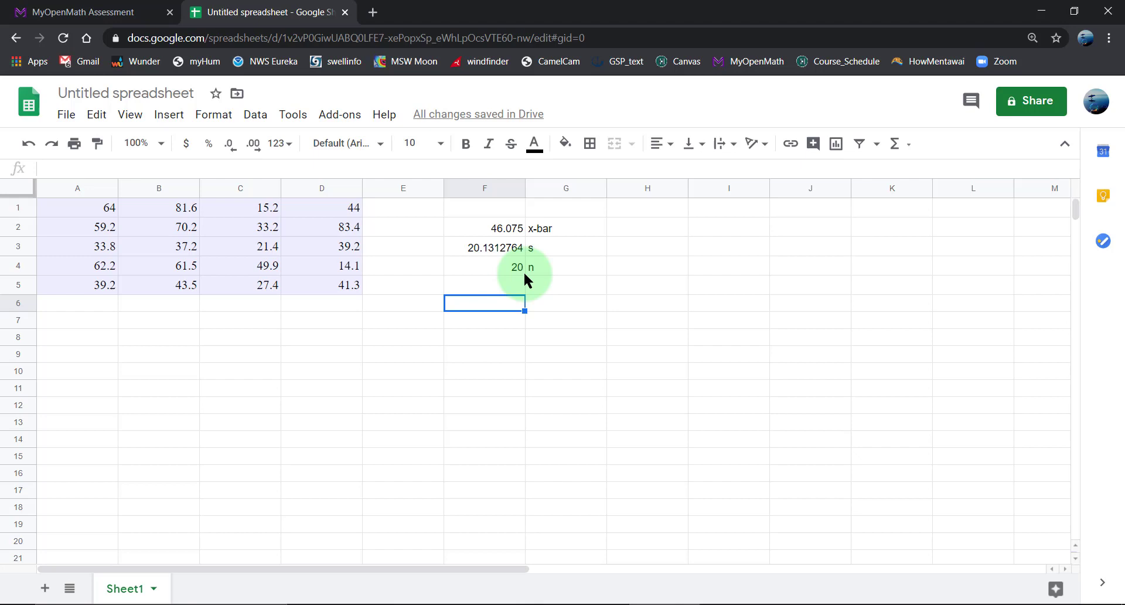
pyautogui.write('t_(19,')
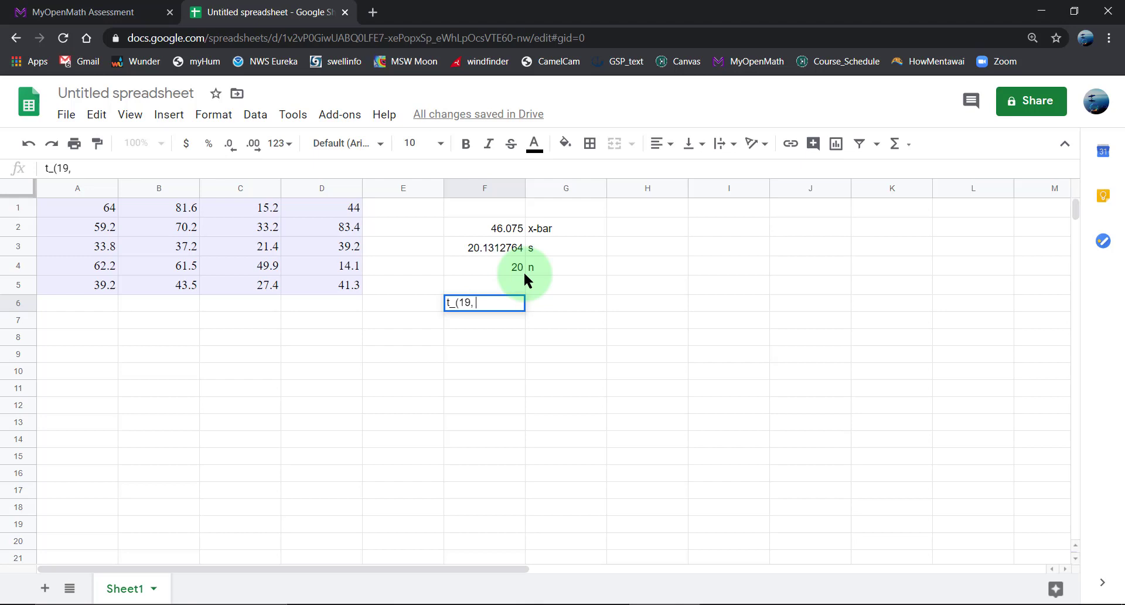
pyautogui.press('Return')
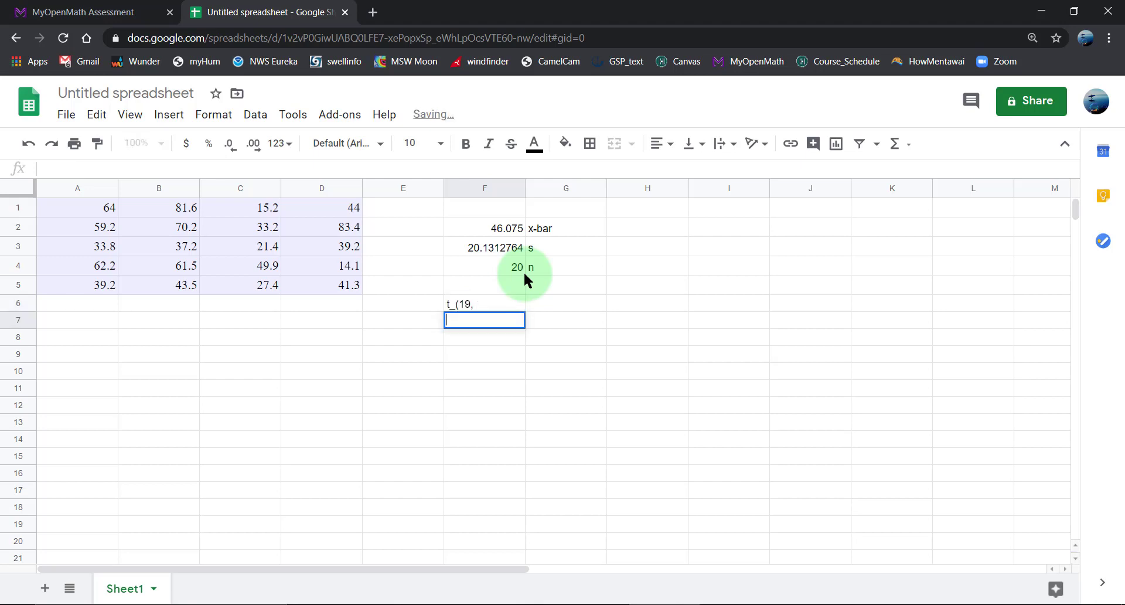
# Note "90% confidence" in cell F8 and "0.10 significance" in cell F9.
pyautogui.press('Return')
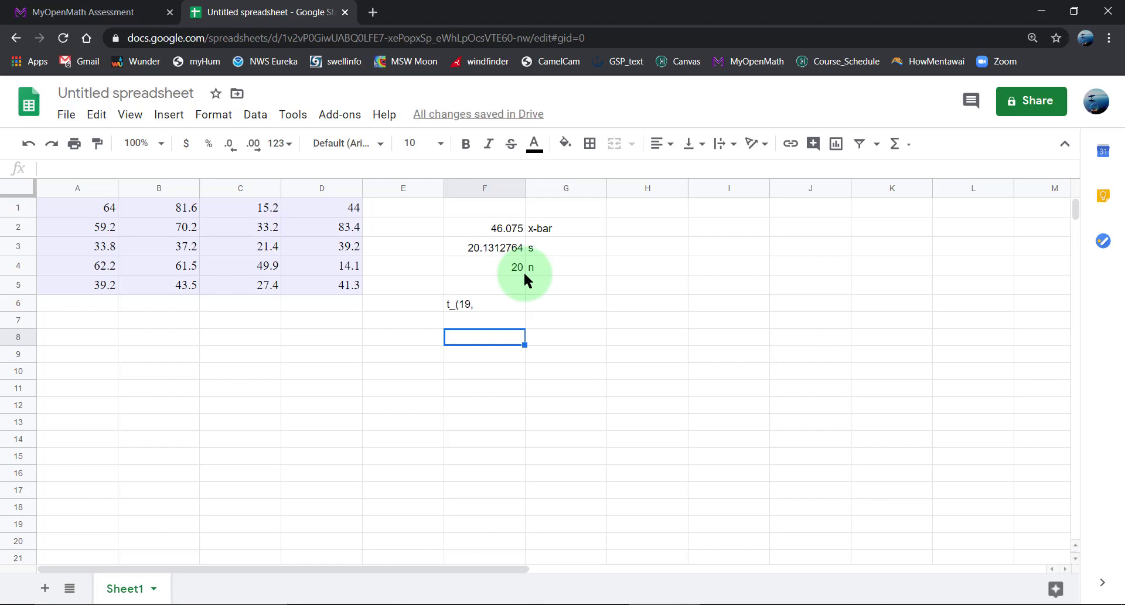
pyautogui.write('90% ')
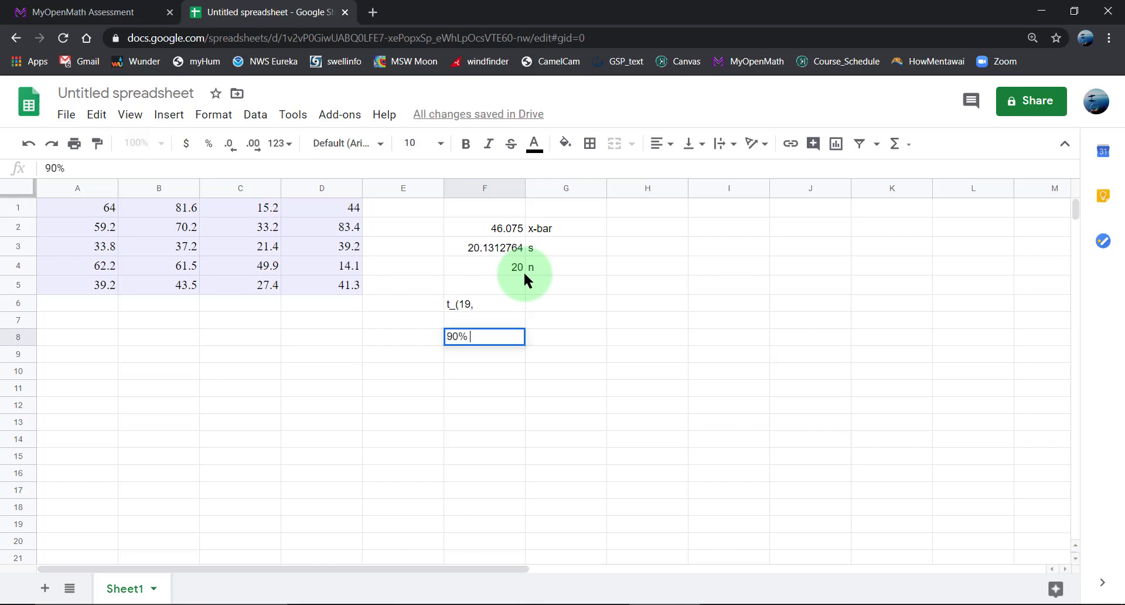
pyautogui.write('confidence')
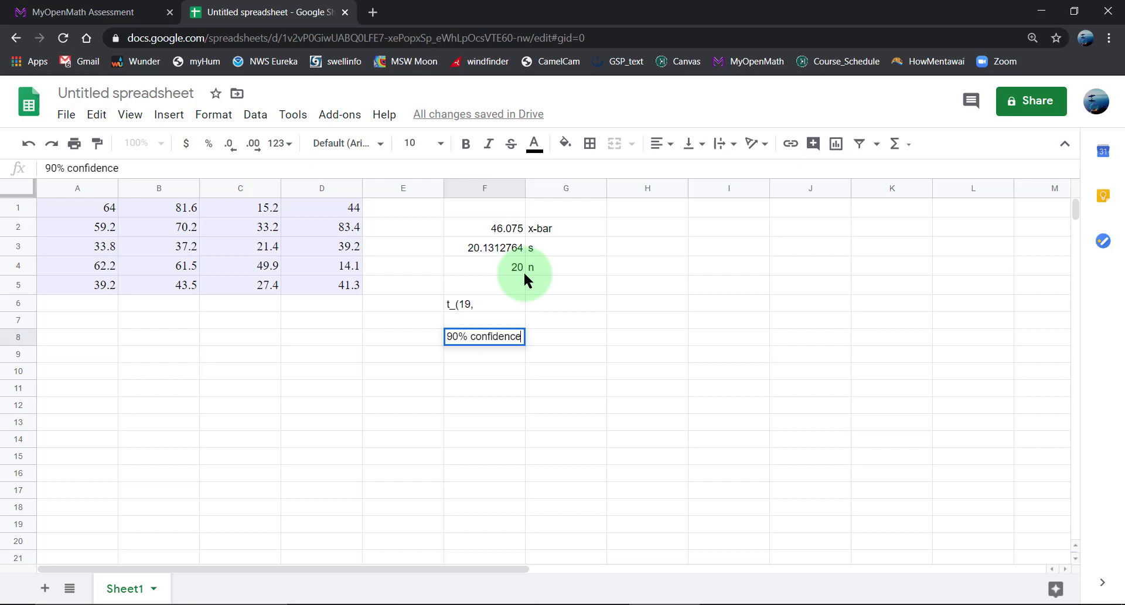
pyautogui.press('Return')
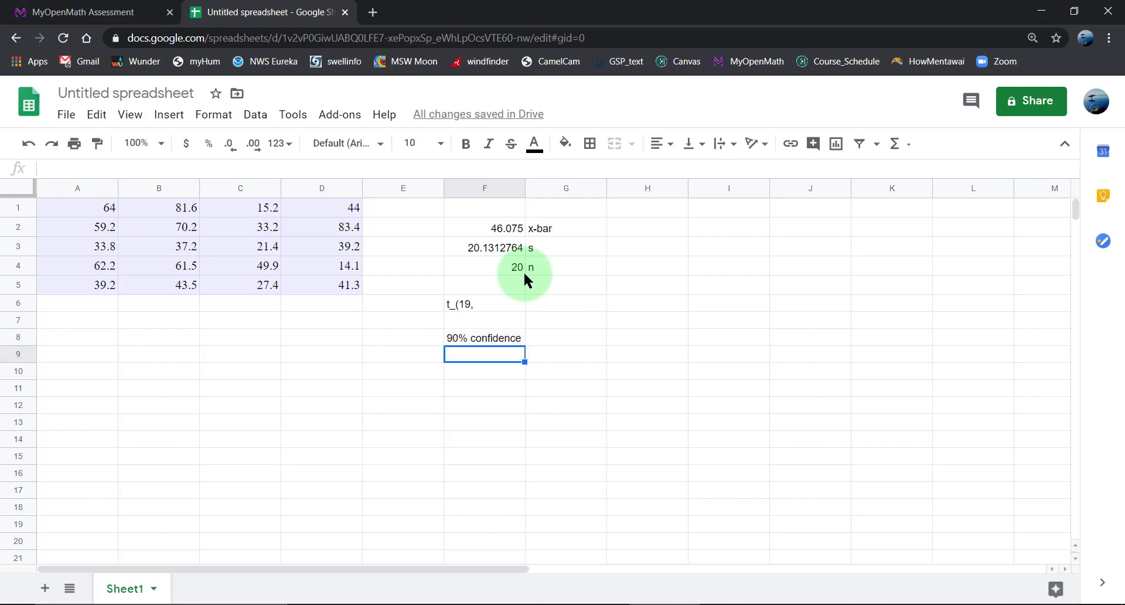
pyautogui.write('0.')
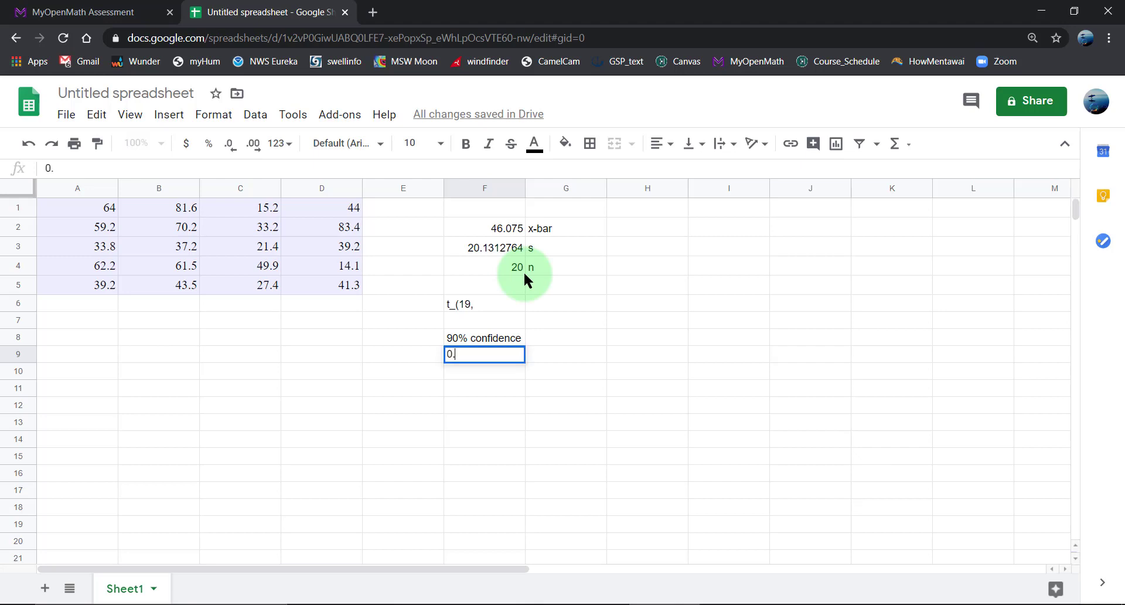
pyautogui.write('10 significance')
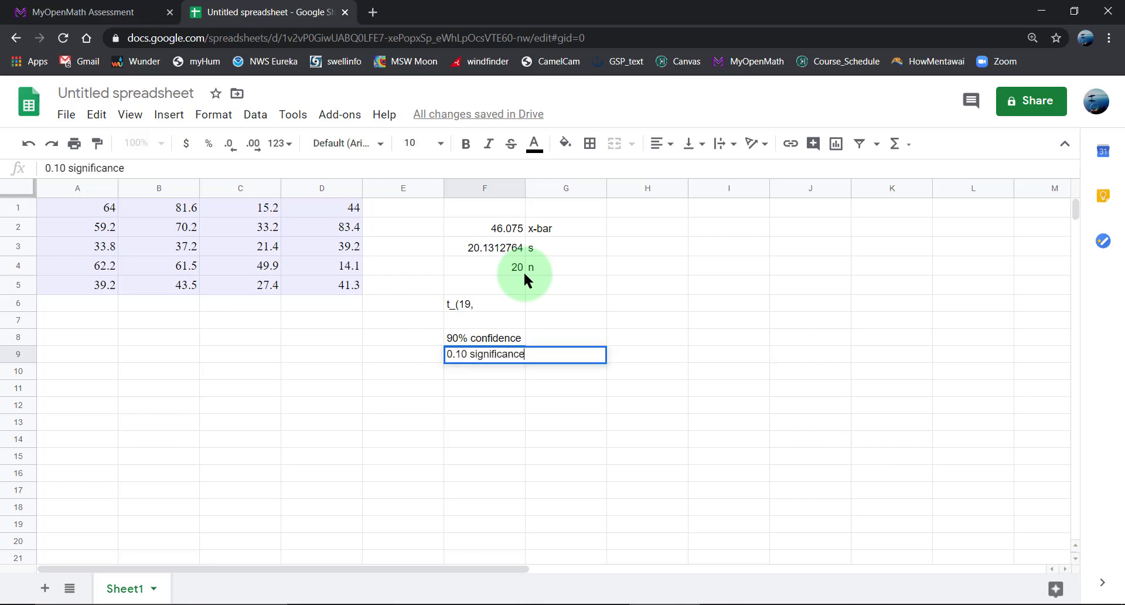
pyautogui.press('Return')
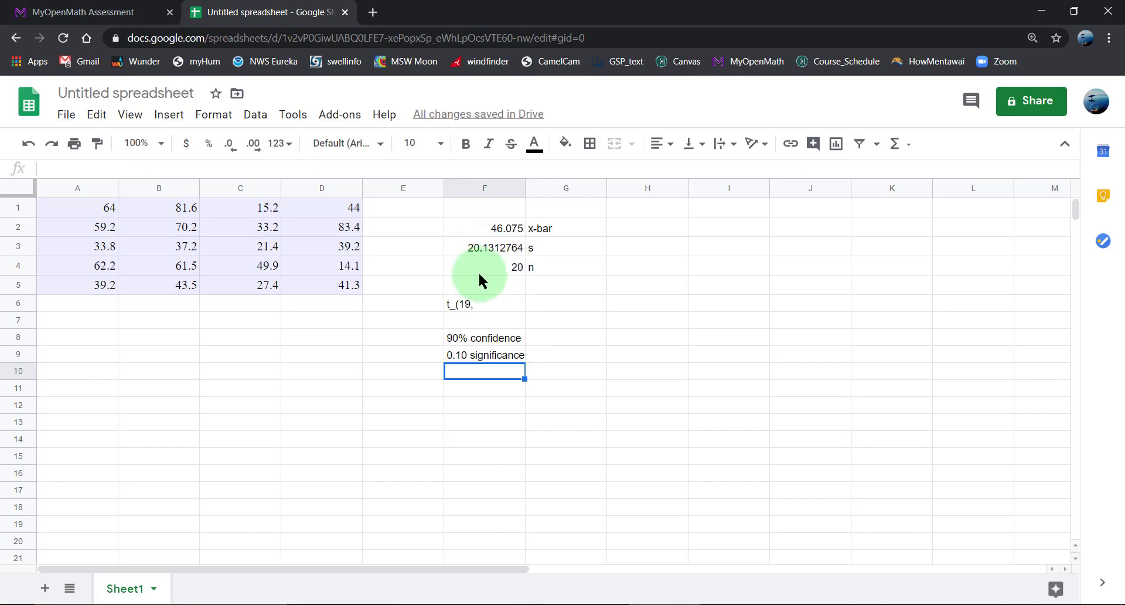
# Complete the t-critical notation in cell F6 so that it reads "t_(19, 0.05)".
pyautogui.click(486, 304)
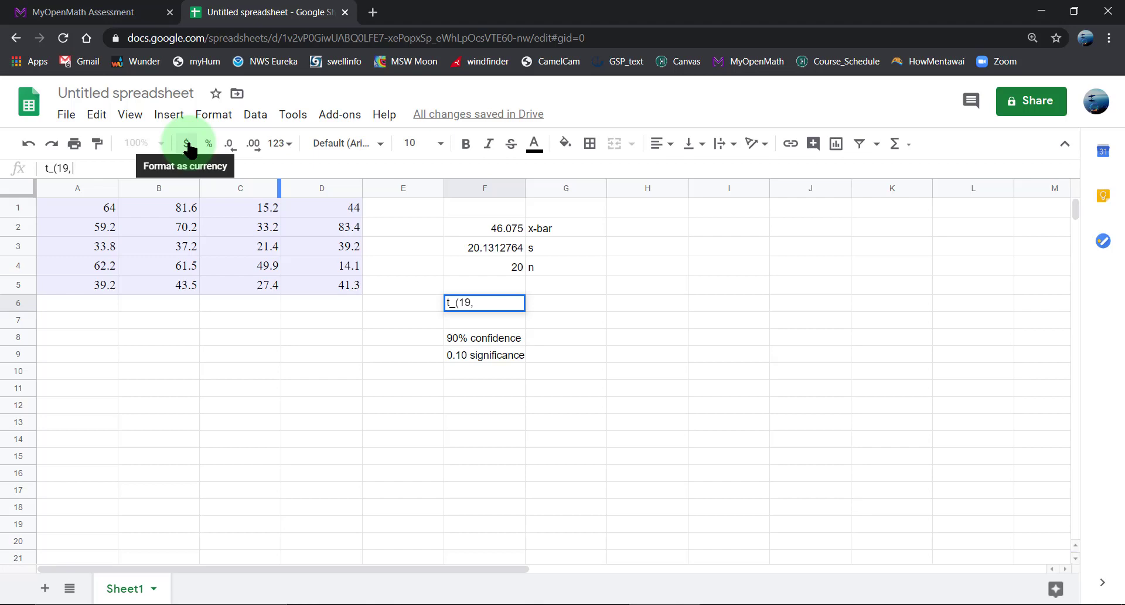
pyautogui.write('0.05')
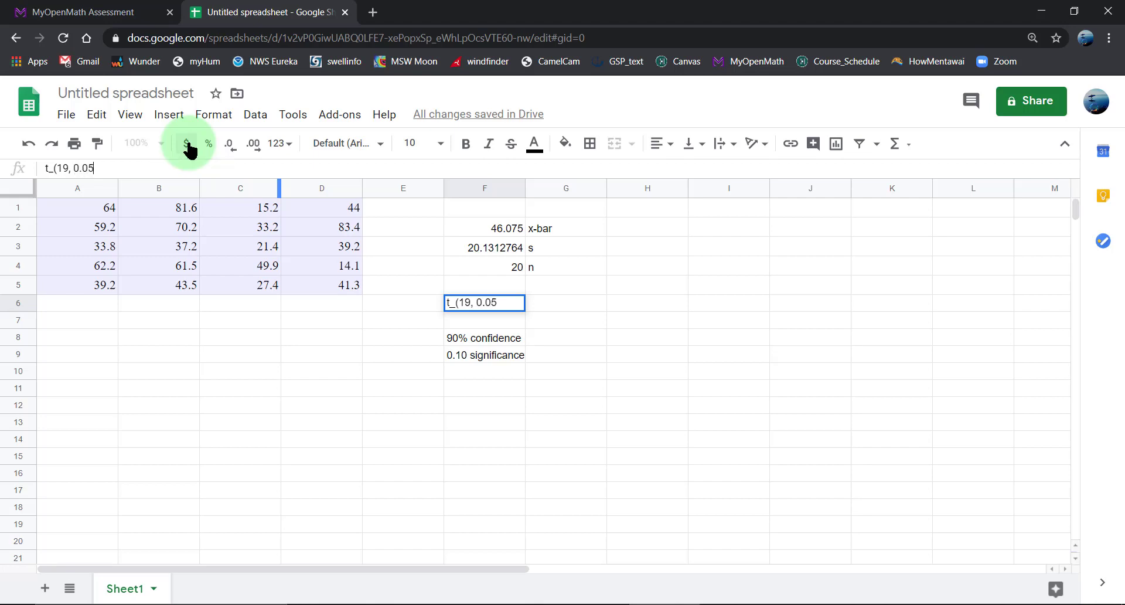
pyautogui.write(')')
pyautogui.press('Return')
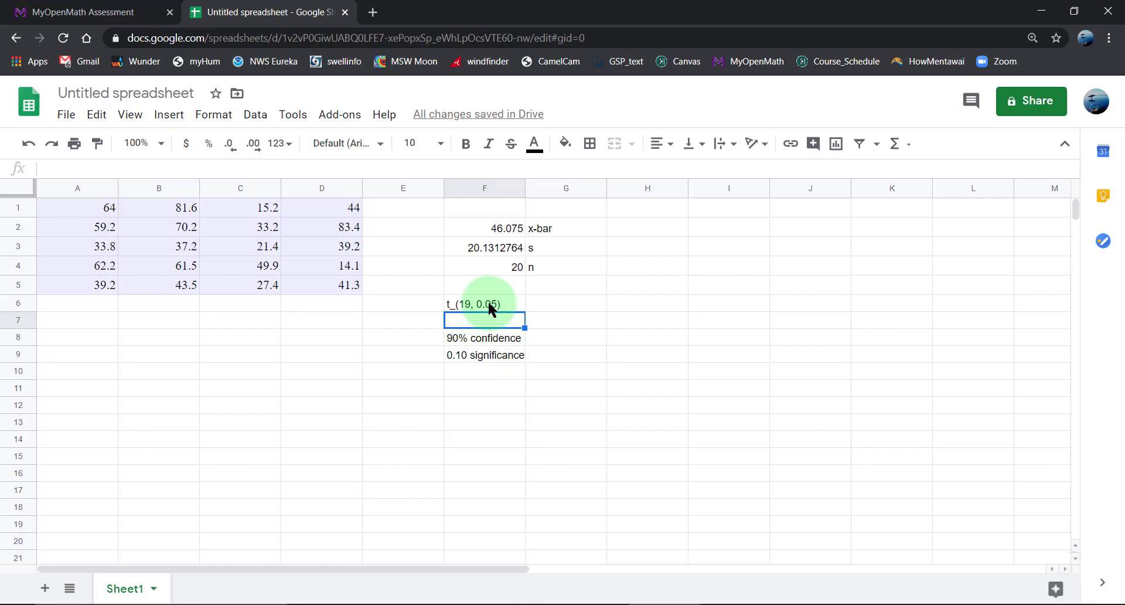
# Switch to t_table.pdf in Adobe Acrobat Reader and highlight the critical value for df 19 and upper tail probability 0.05.
pyautogui.click(797, 600)
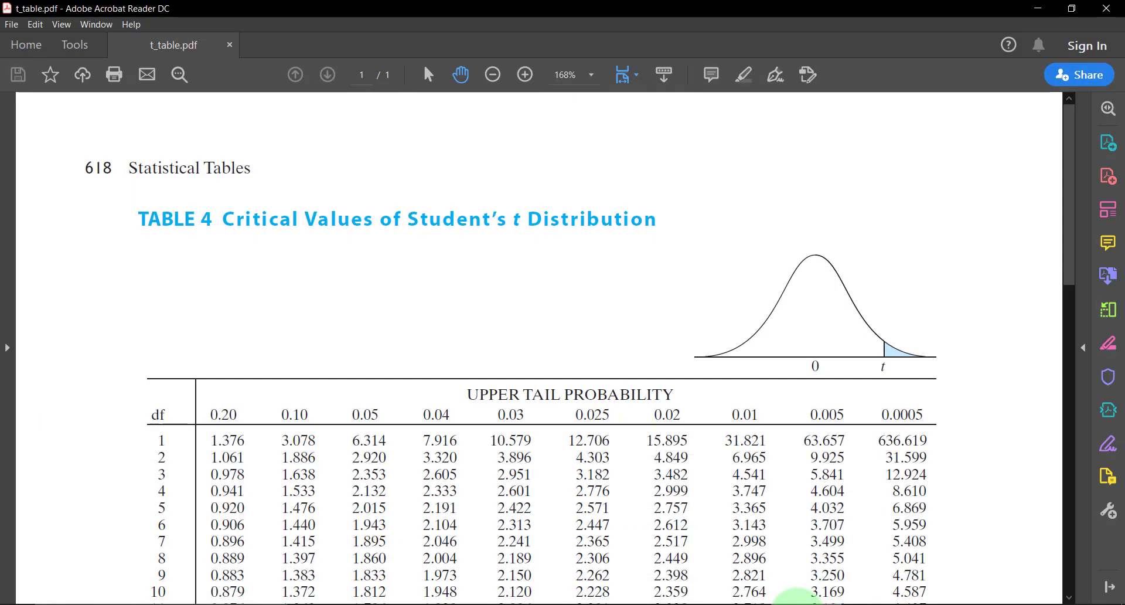
pyautogui.scroll(-2, 397, 354)
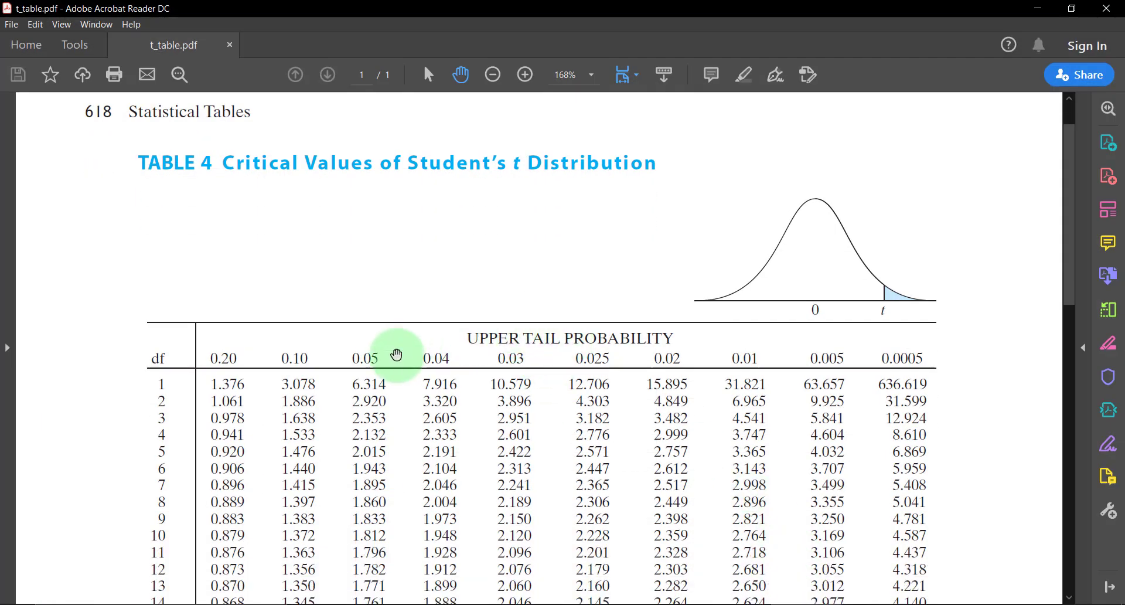
pyautogui.scroll(-4, 397, 354)
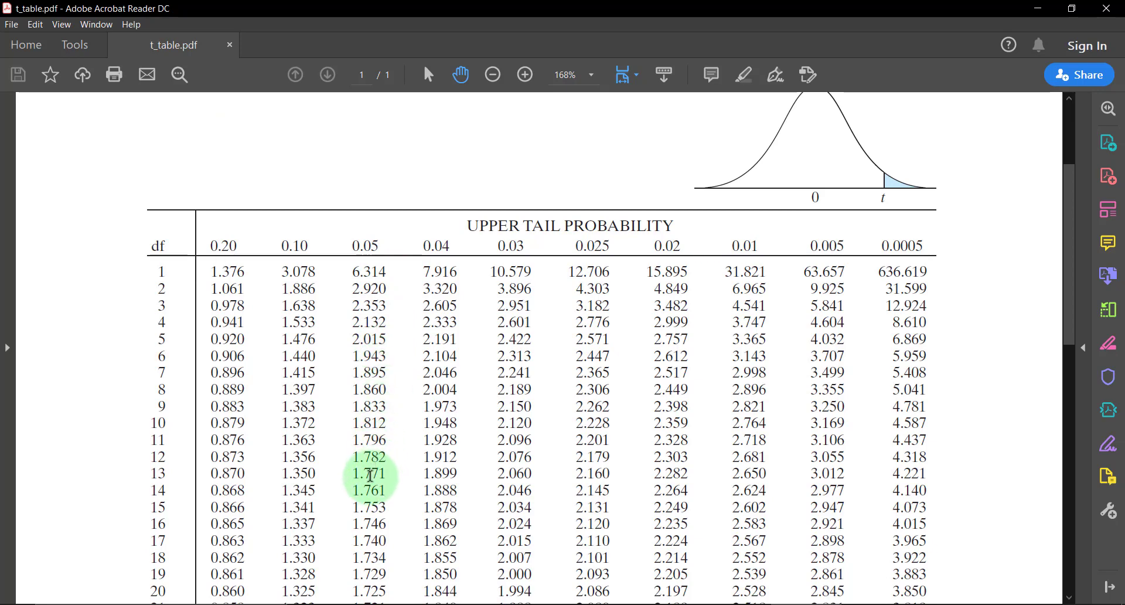
pyautogui.scroll(-1, 357, 486)
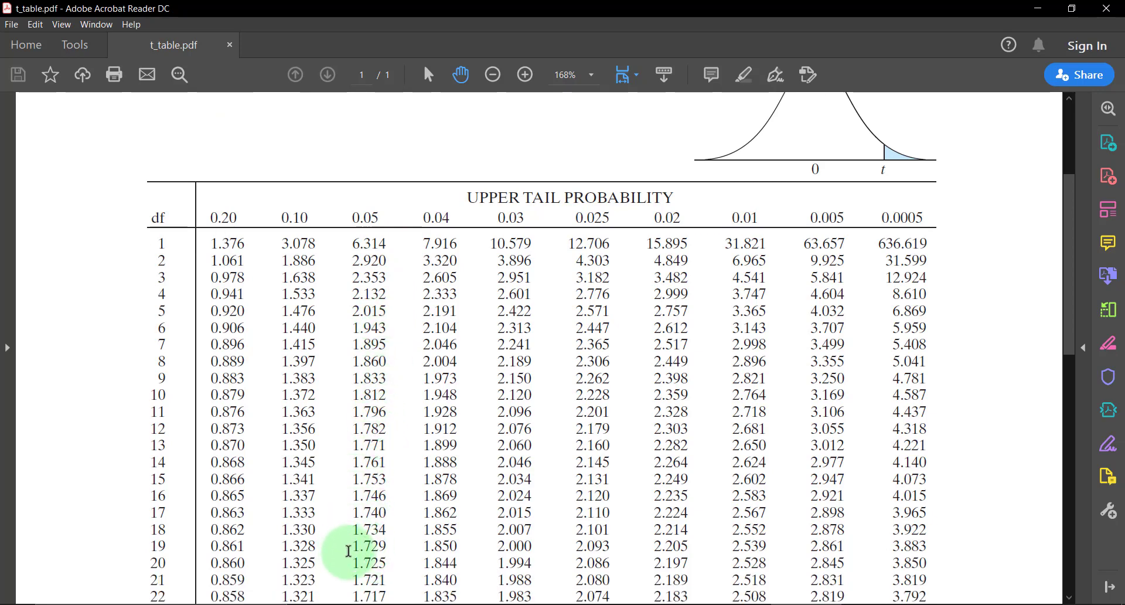
pyautogui.moveTo(348, 551); pyautogui.dragTo(394, 564)
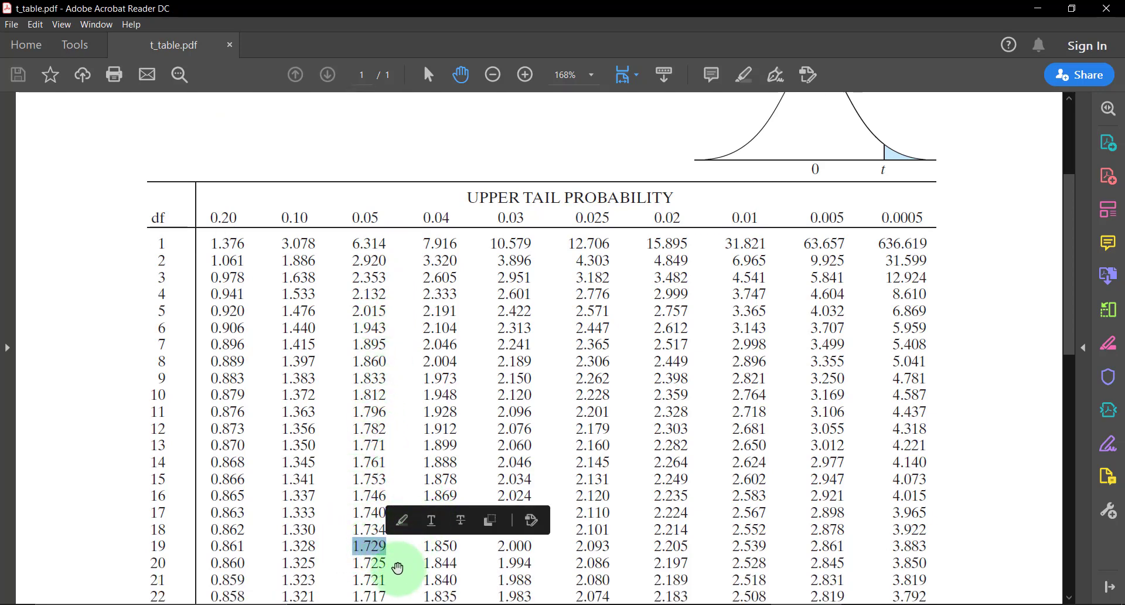
pyautogui.click(745, 75)
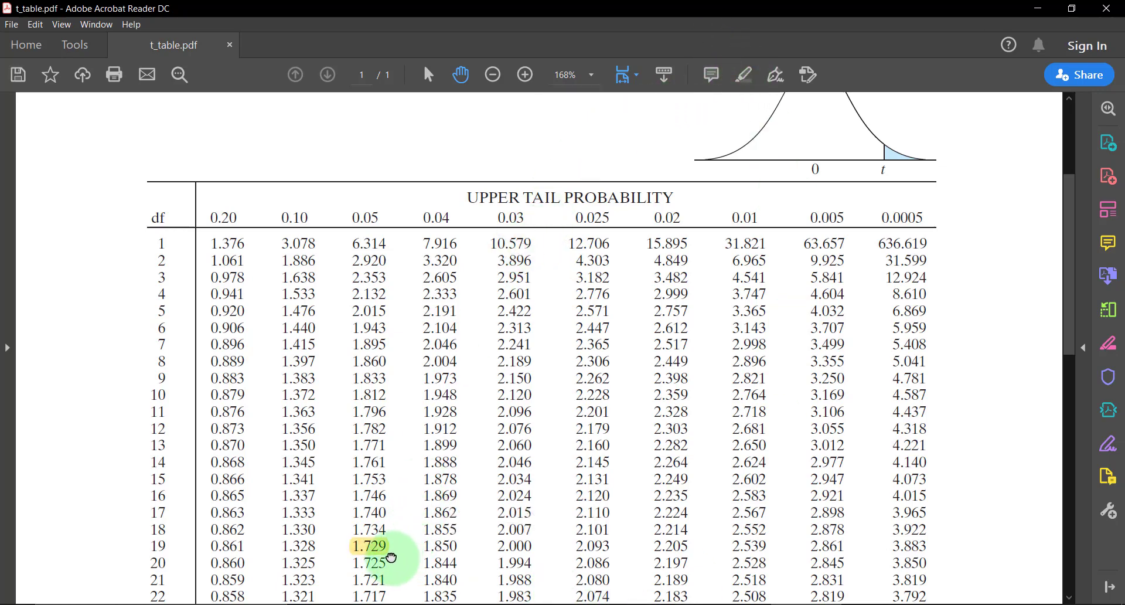
pyautogui.scroll(-1, 391, 556)
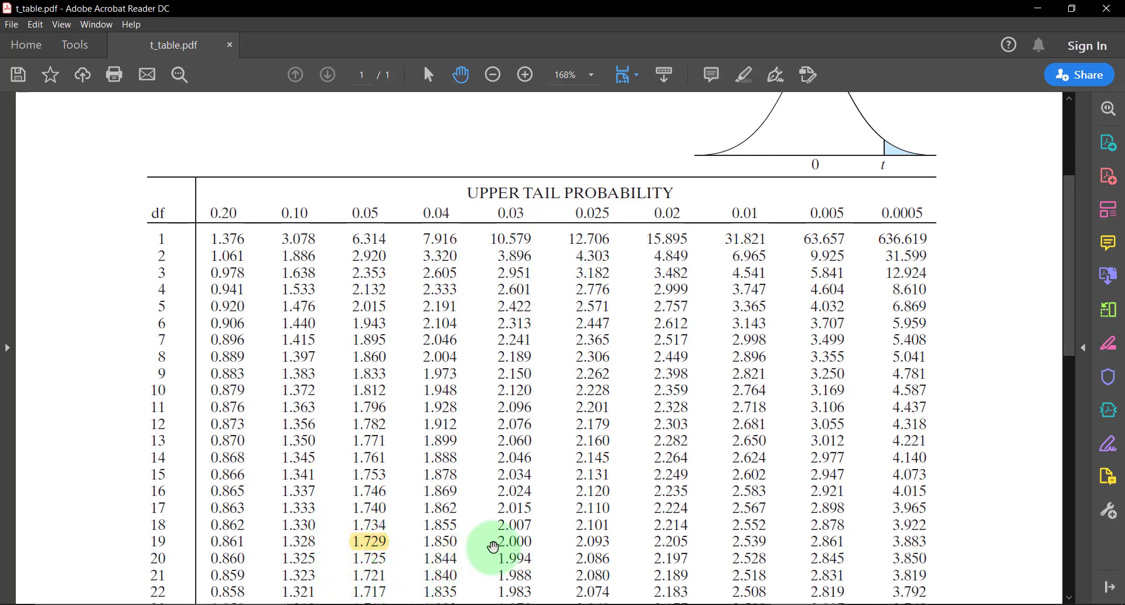
# Return to the Google Sheets spreadsheet and enter the critical value 1.729 in cell G6.
pyautogui.hotkey('alt', 'Tab')
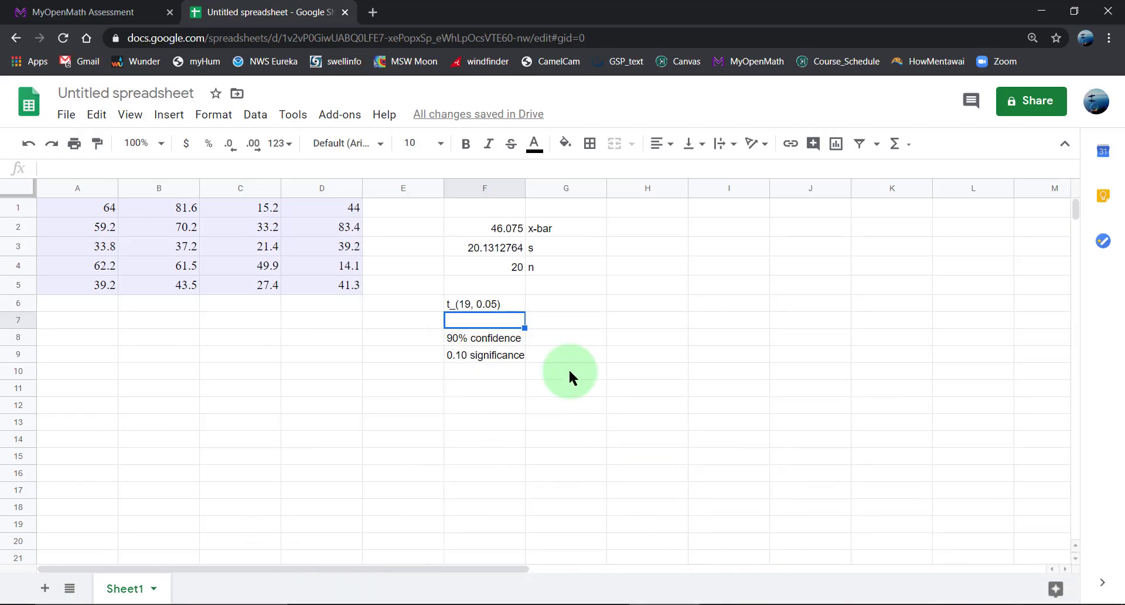
pyautogui.click(536, 303)
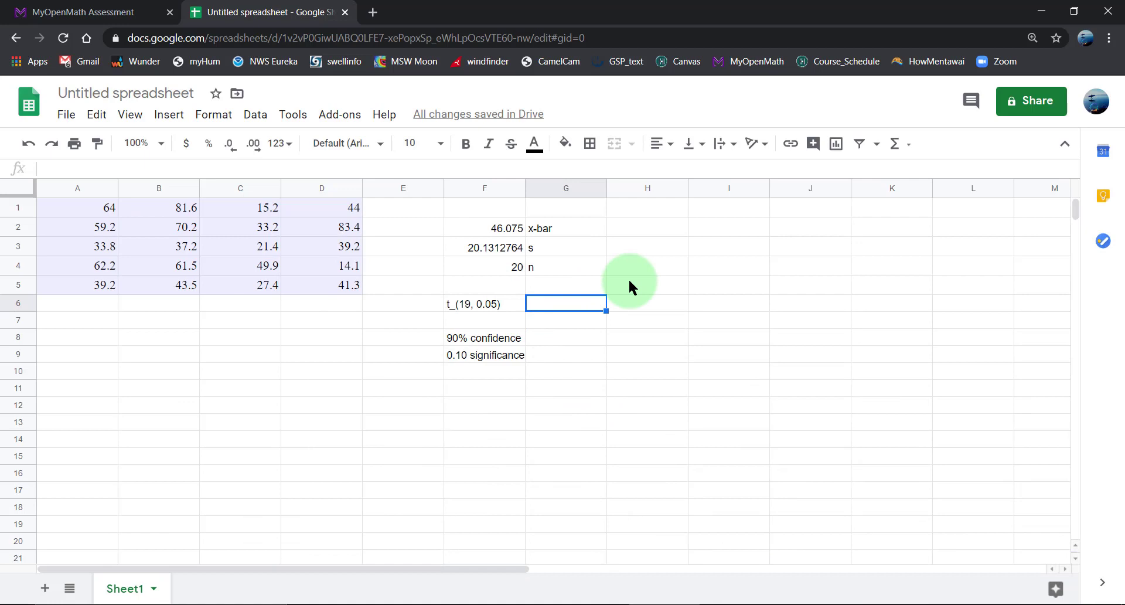
pyautogui.write('1.72')
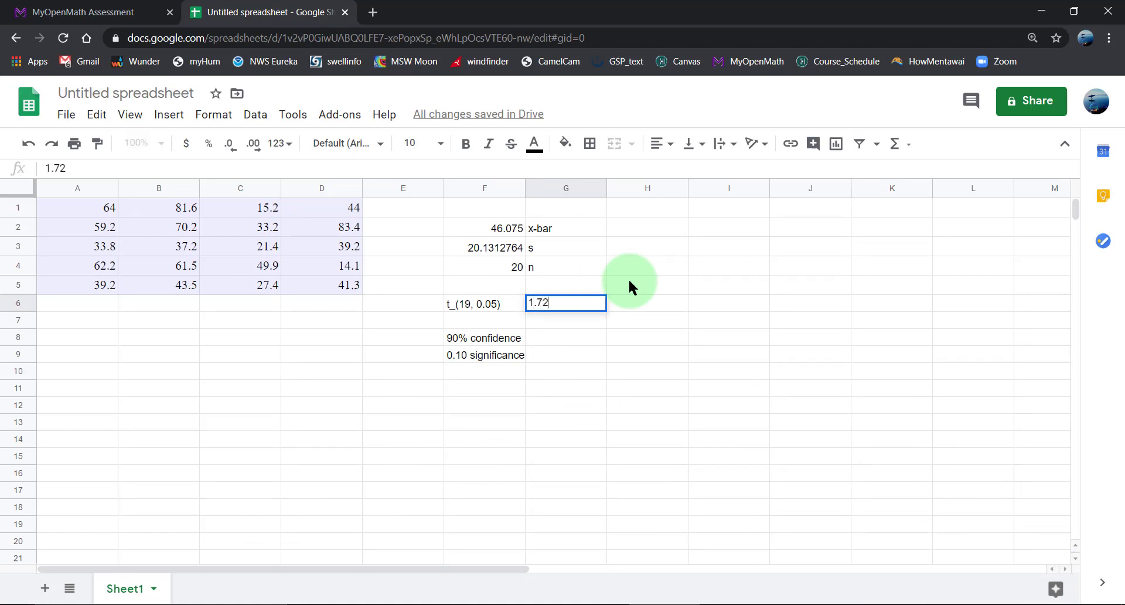
pyautogui.write('9')
pyautogui.press('Return')
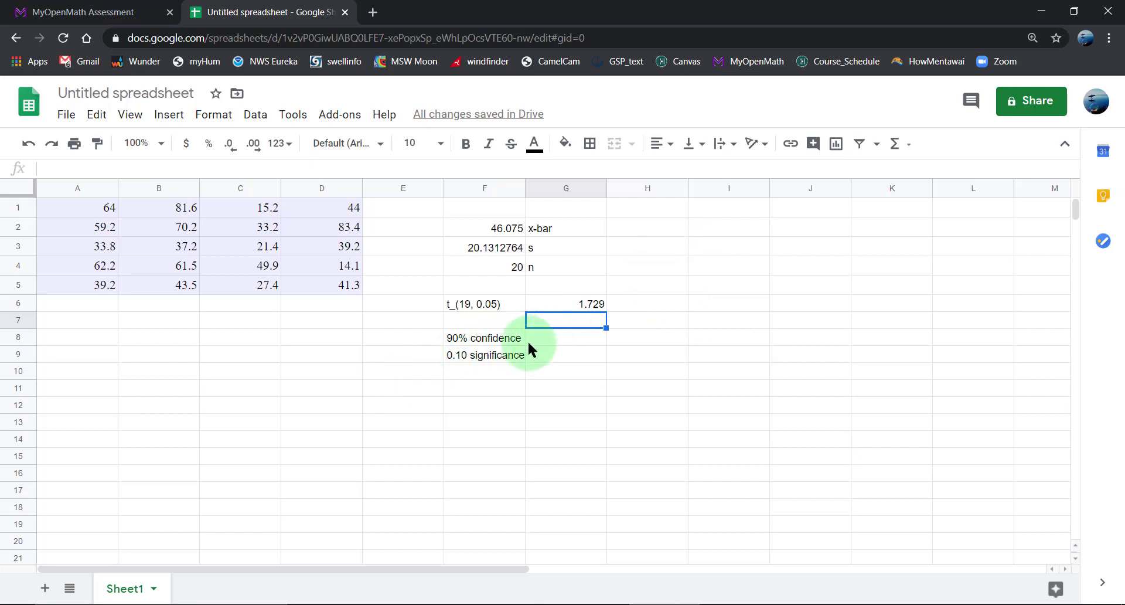
# Enlarge the browser page and begin a formula in cell B8 with an equals sign.
pyautogui.click(547, 358)
pyautogui.hotkey('ctrl', '=')
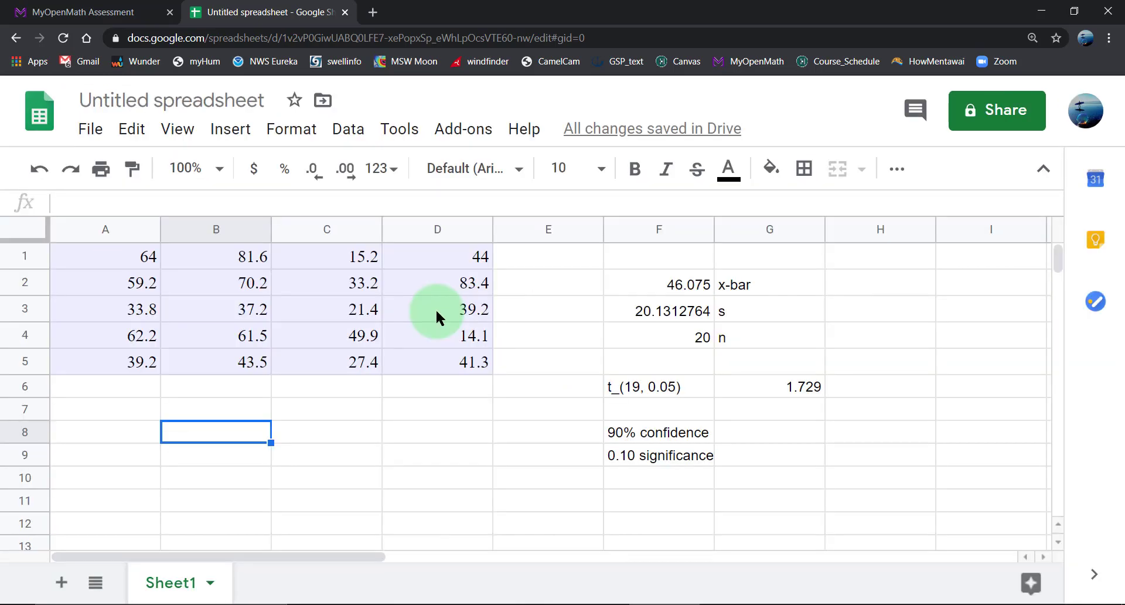
pyautogui.write('=')
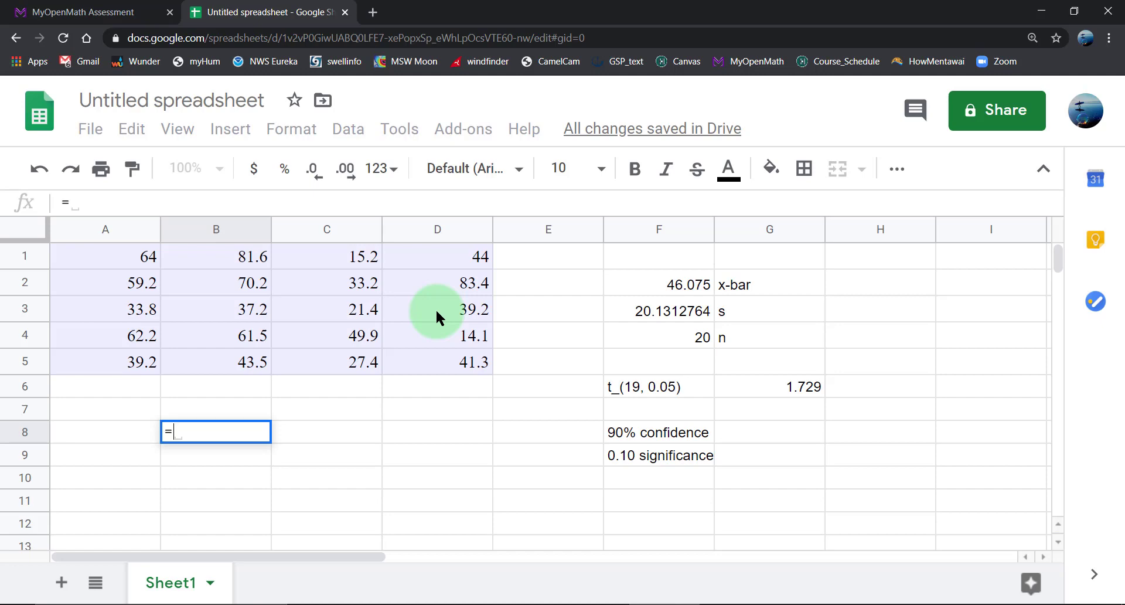
pyautogui.click(672, 285)
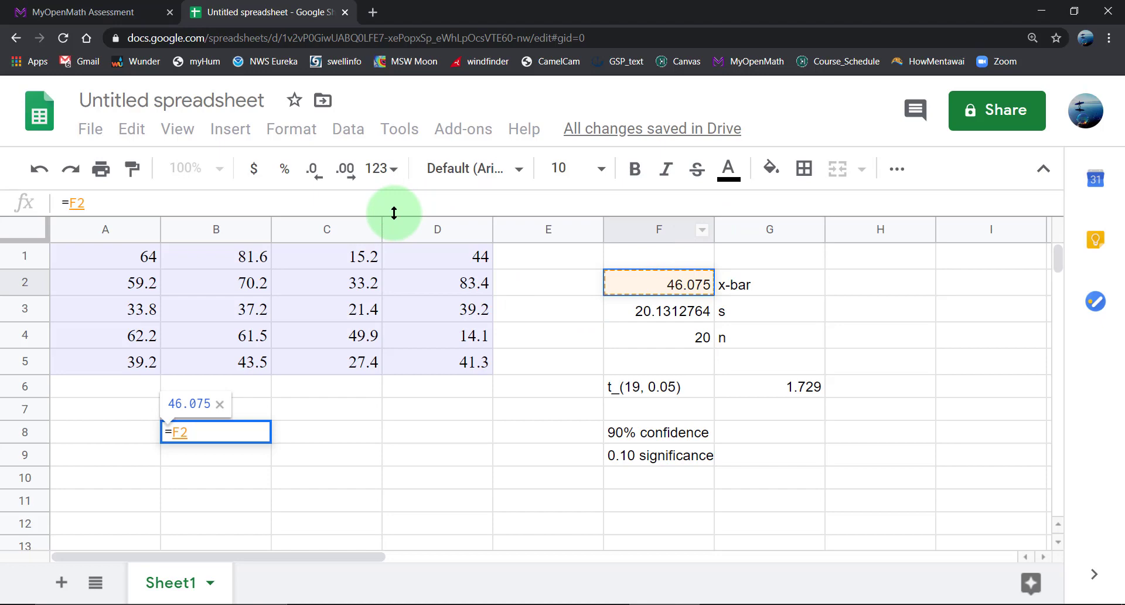
pyautogui.press('BackSpace')
pyautogui.press('BackSpace')
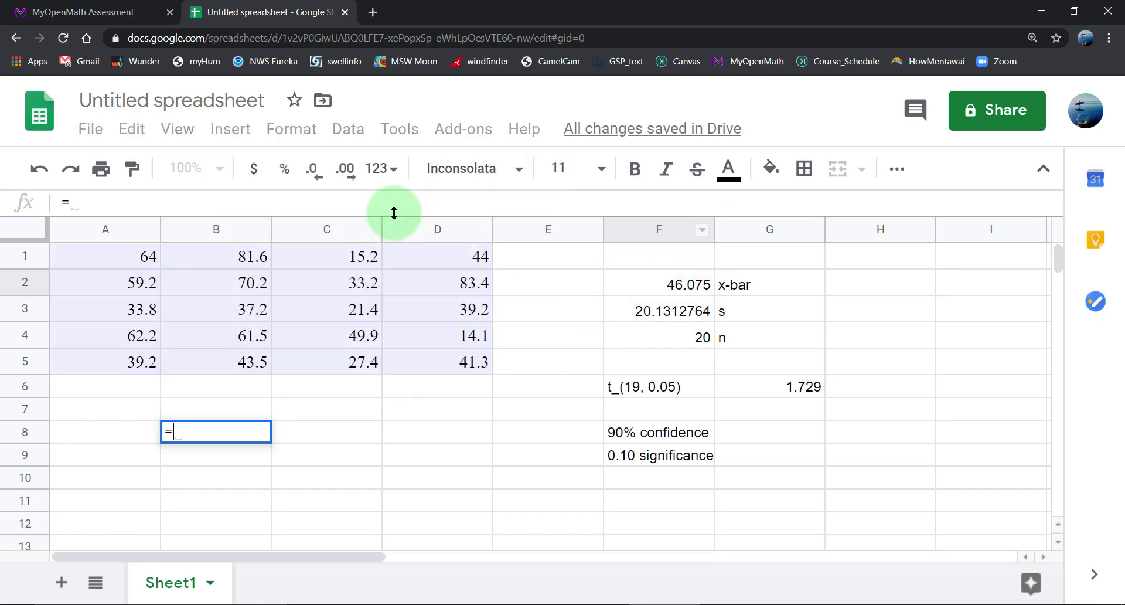
# Complete the lower bound formula in cell B8 as =46.075 - 1.729*20.1312764/SQRT(20).
pyautogui.write('46')
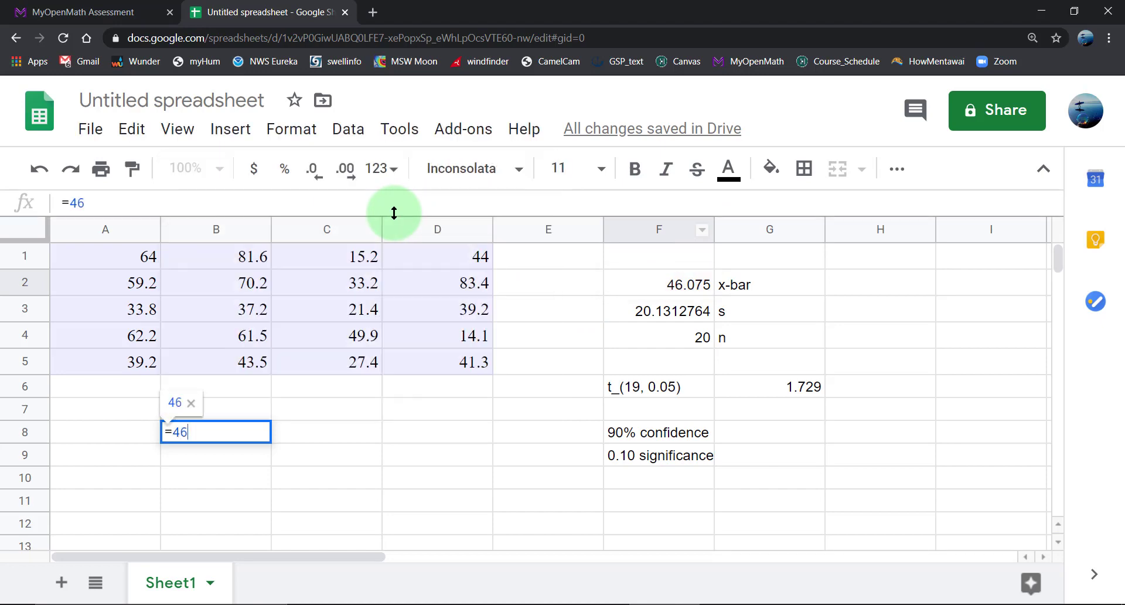
pyautogui.write('.075')
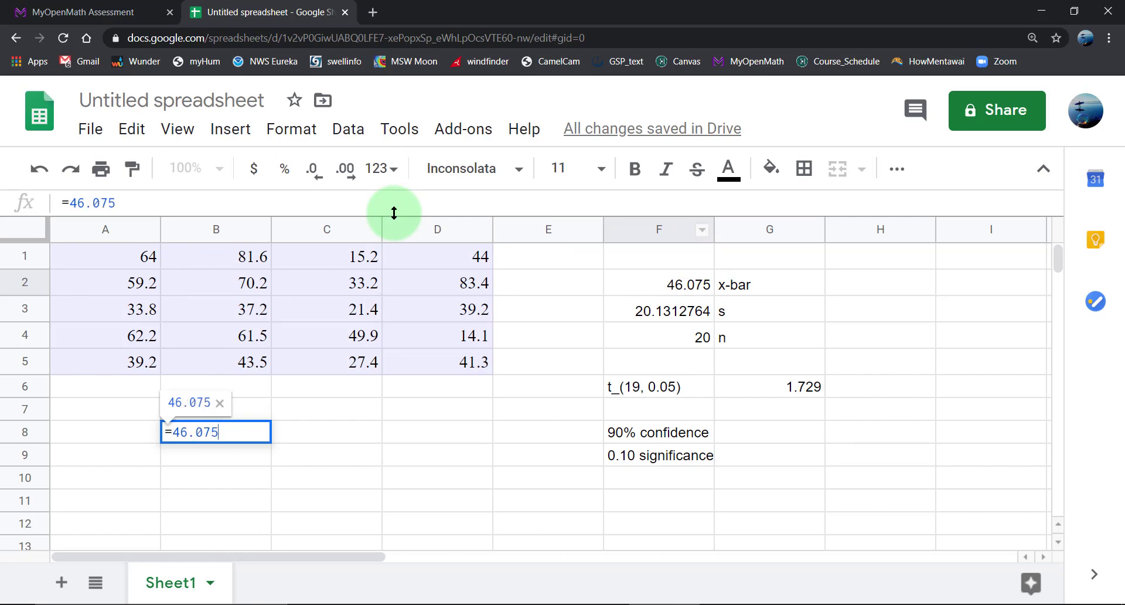
pyautogui.write(' - ')
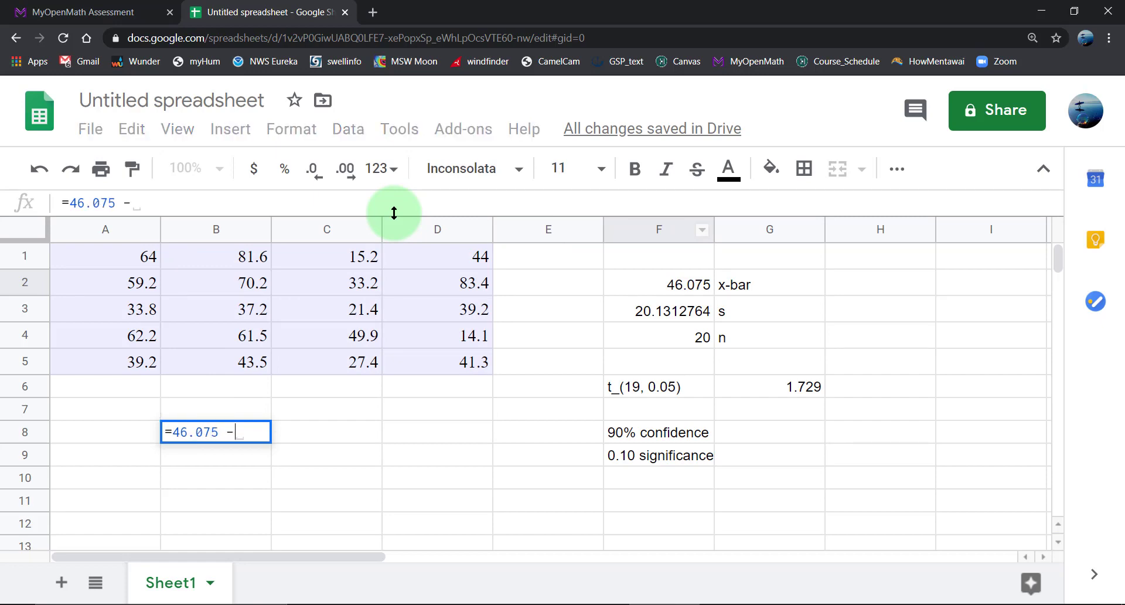
pyautogui.write('1.')
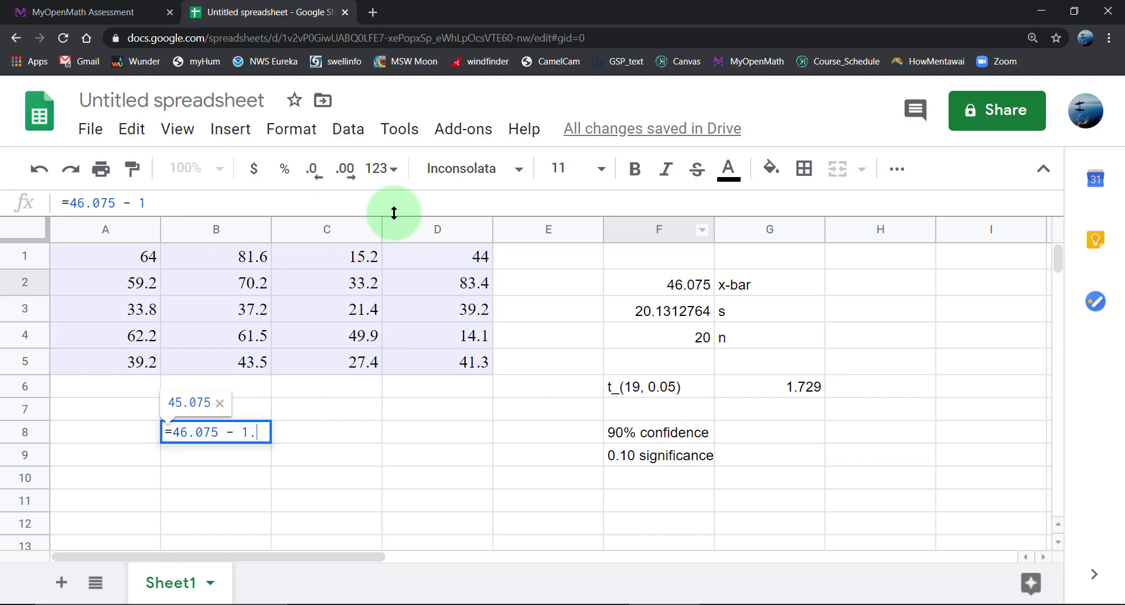
pyautogui.write('729')
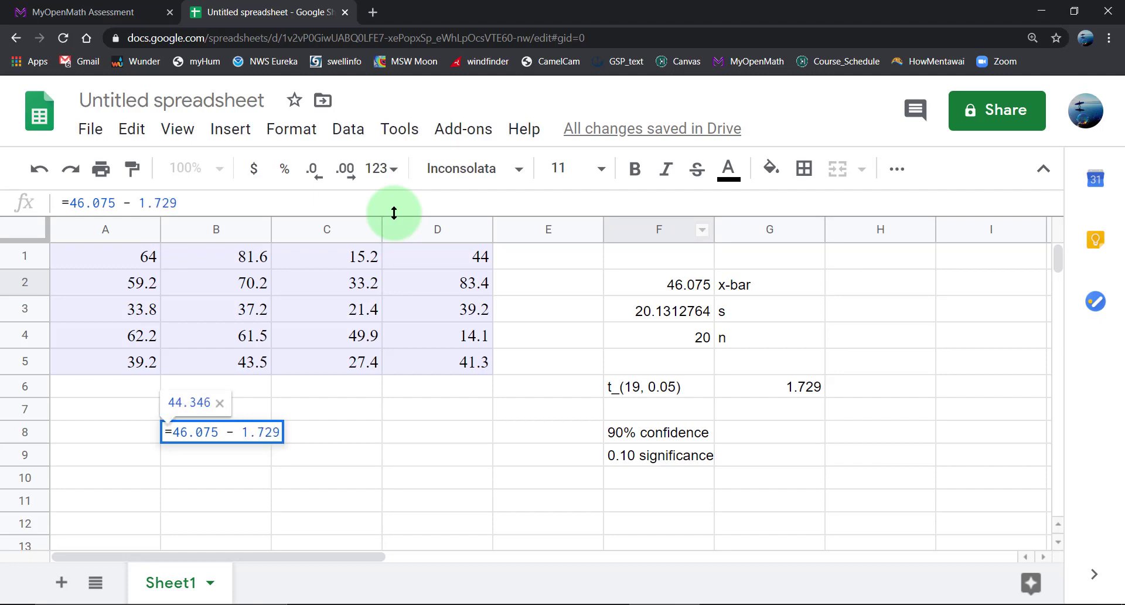
pyautogui.write('*')
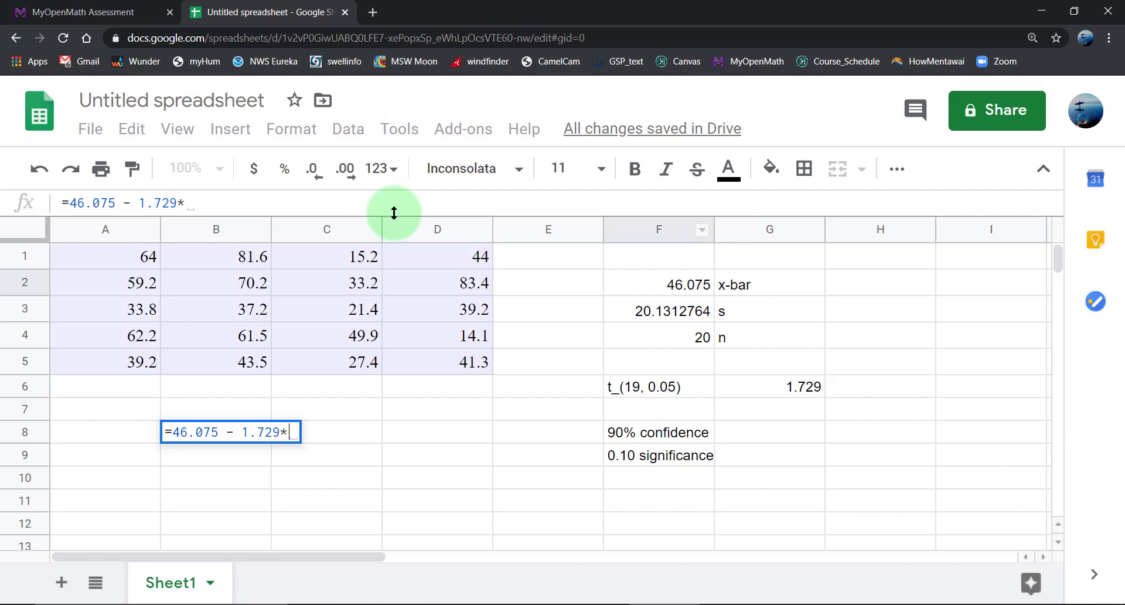
pyautogui.write('20.1')
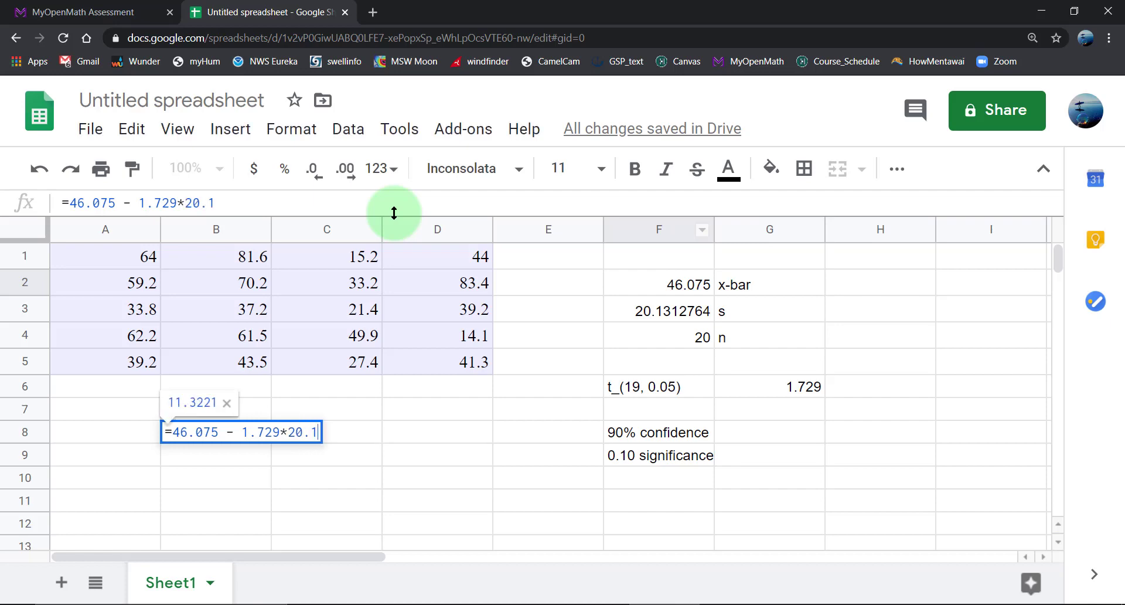
pyautogui.write('312764')
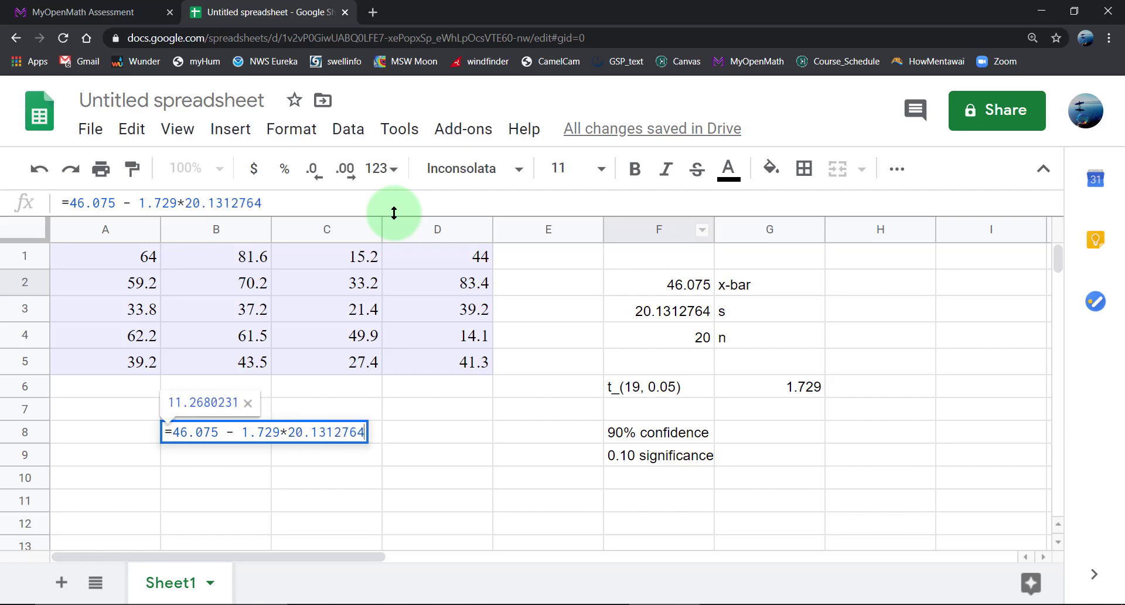
pyautogui.write('/')
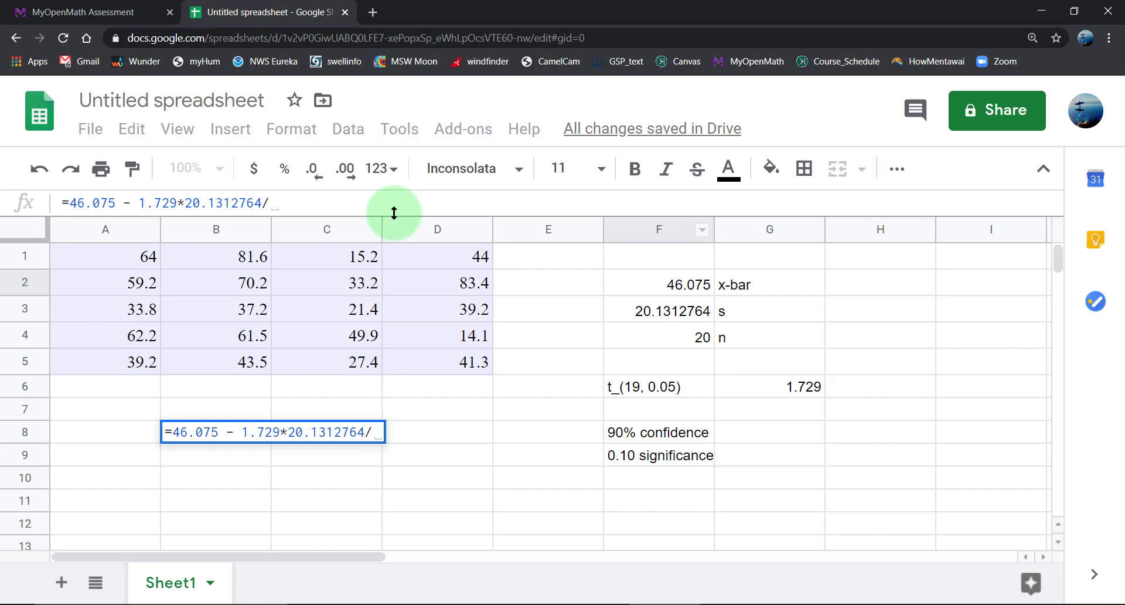
pyautogui.write('sqrt')
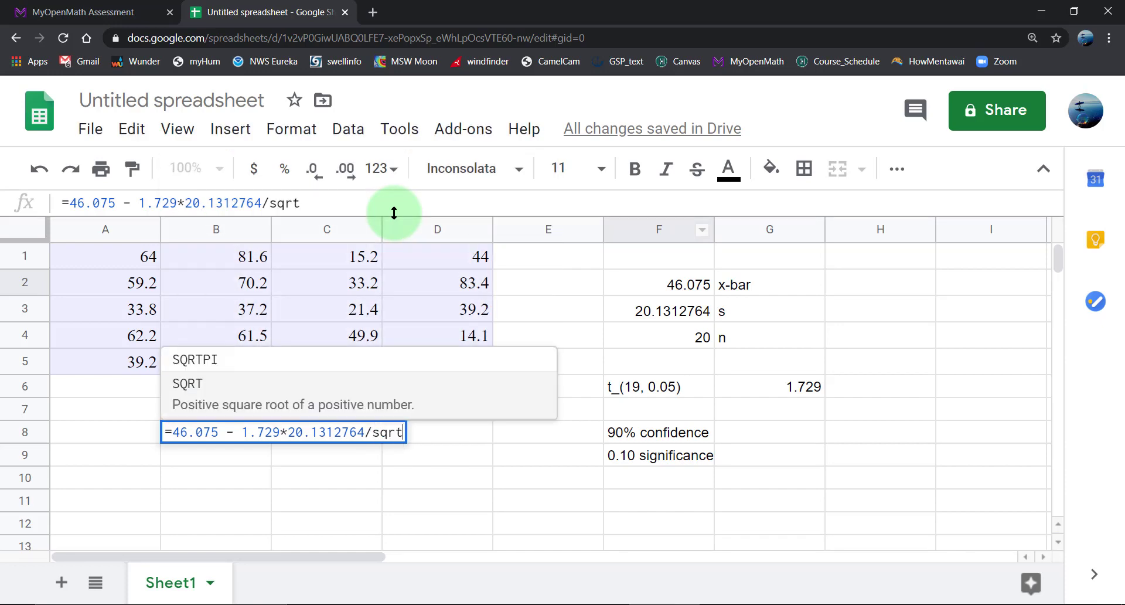
pyautogui.click(276, 399)
pyautogui.write('((')
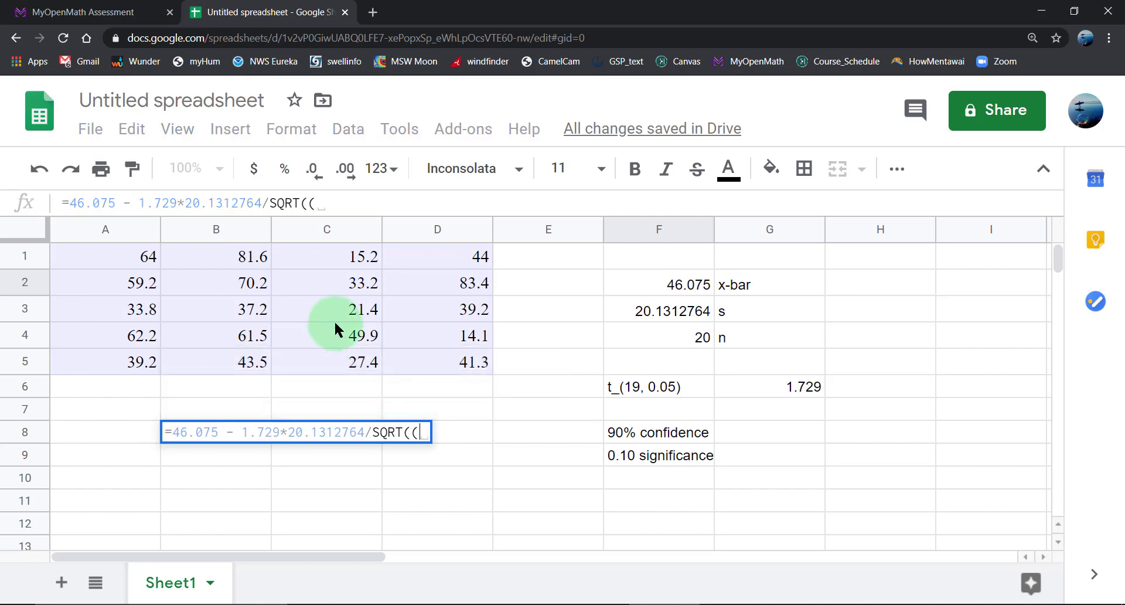
pyautogui.press('BackSpace')
pyautogui.write('20')
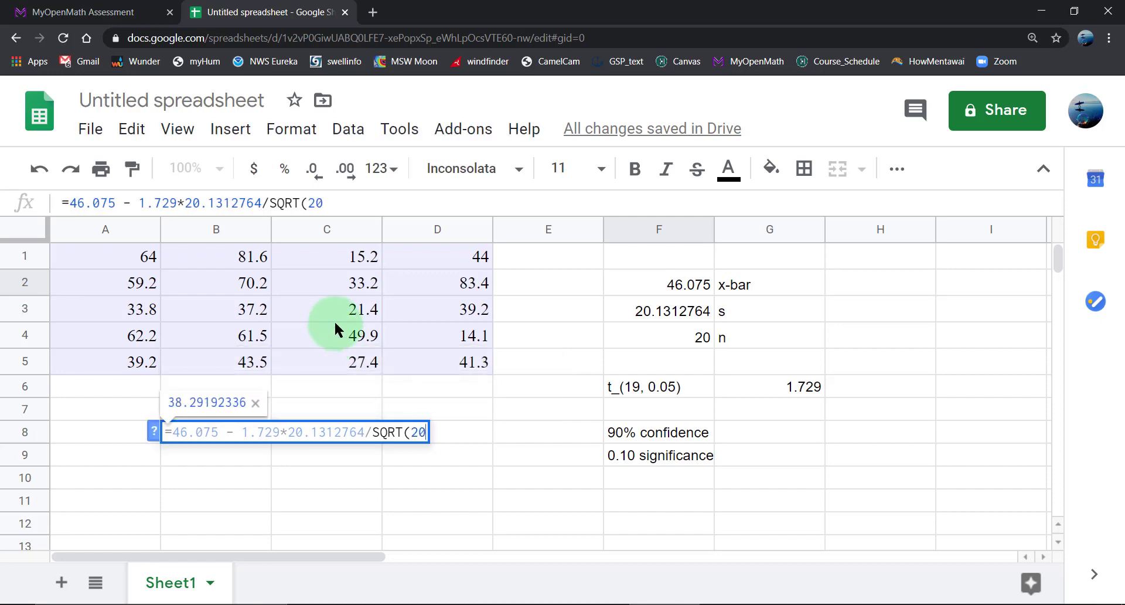
pyautogui.write(')')
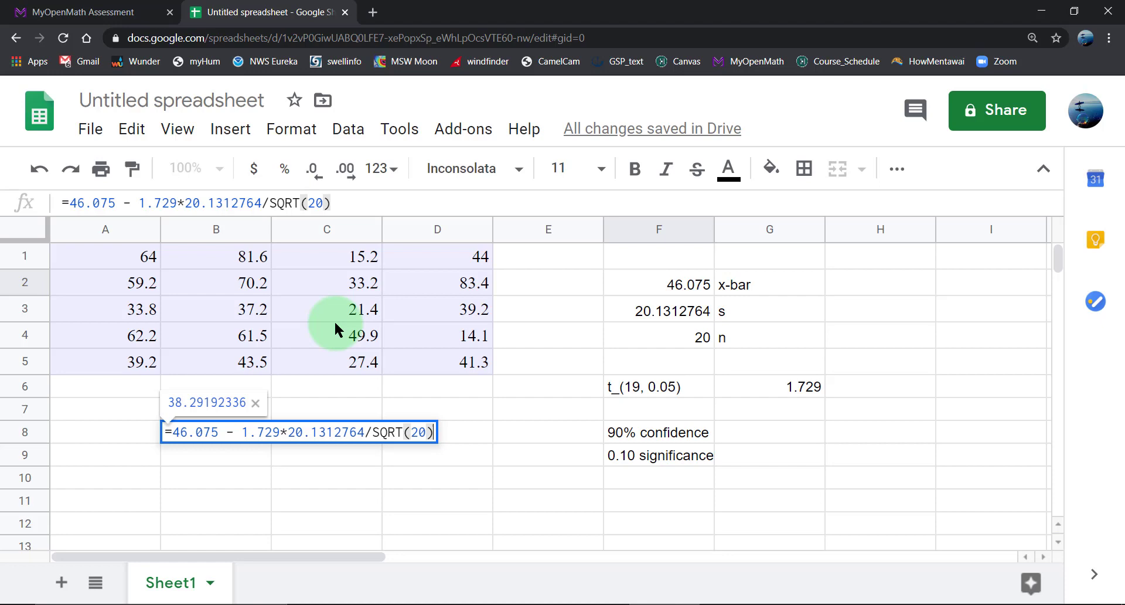
pyautogui.press('Return')
# Label cell A8 "Lower bound" and cell A9 "Upper bound".
pyautogui.press('Left')
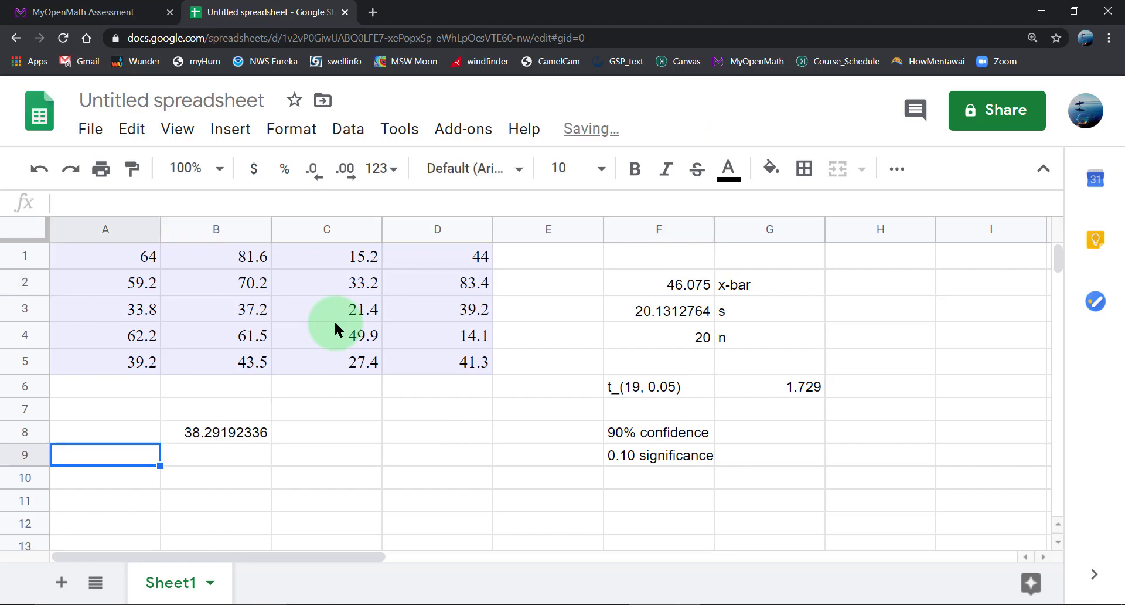
pyautogui.press('Up')
pyautogui.write('Lower')
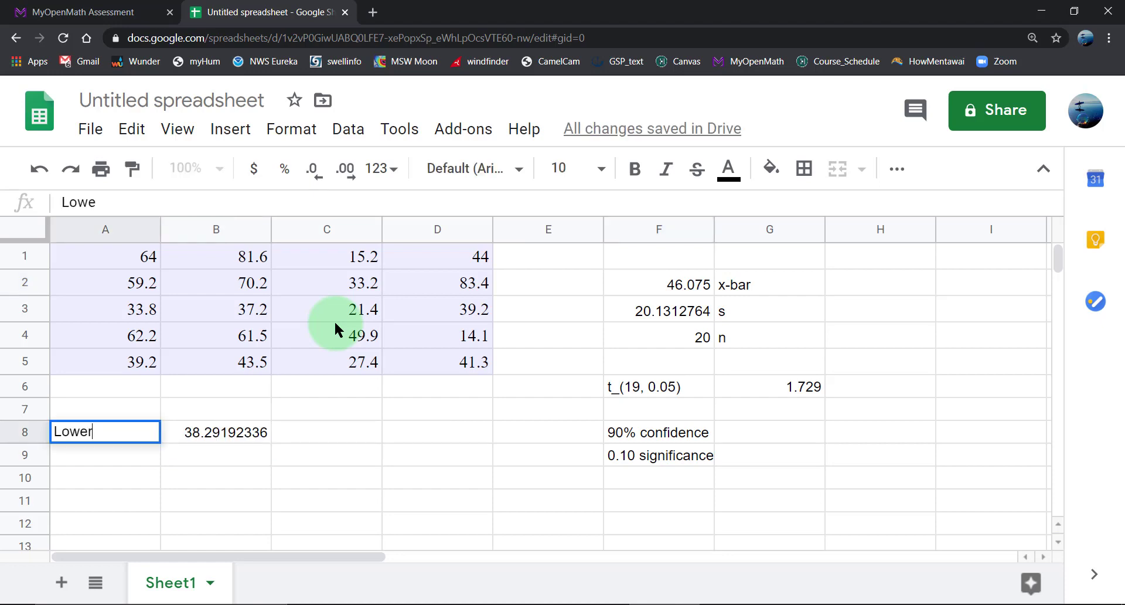
pyautogui.write(' bound')
pyautogui.press('Return')
pyautogui.write('Upper bound')
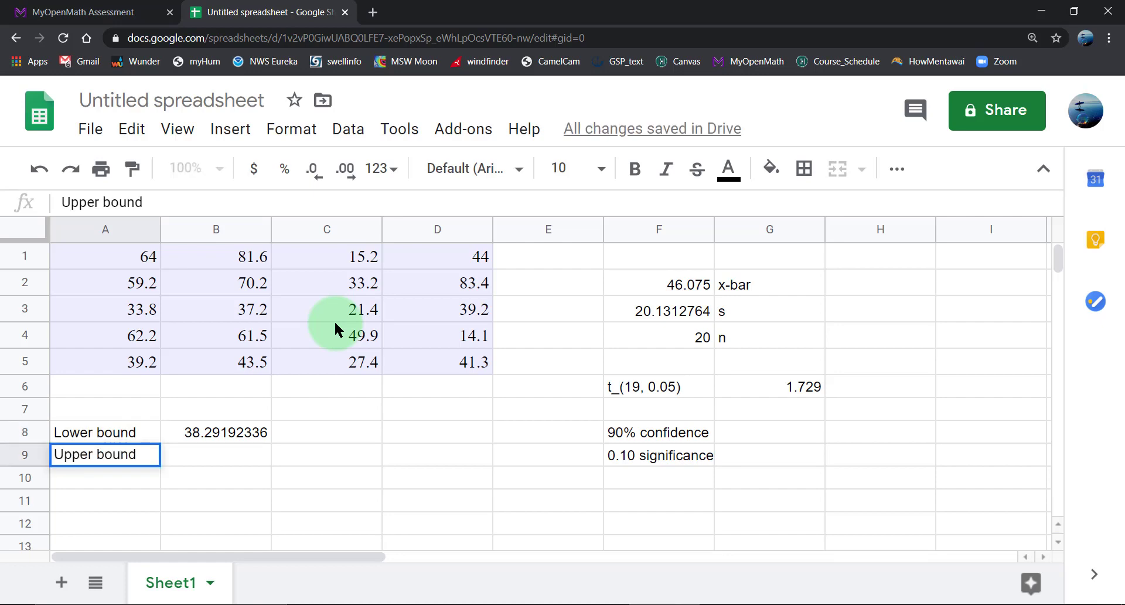
pyautogui.press('Return')
pyautogui.press('Right')
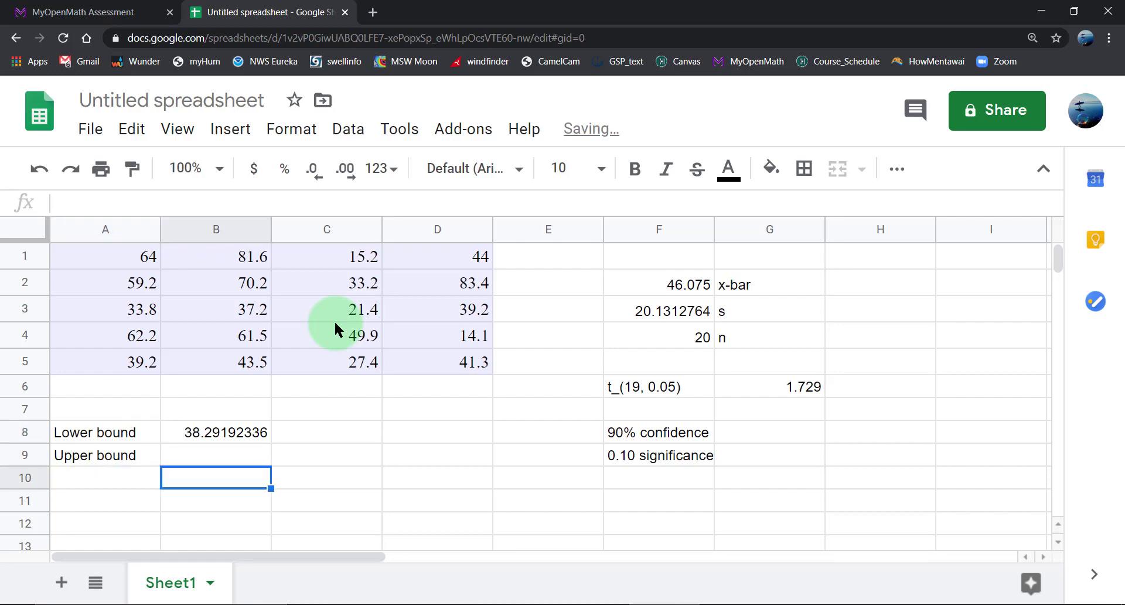
# Copy the lower bound formula text from cell B8 into cell B9 beside the "Upper bound" label.
pyautogui.press('Up')
pyautogui.press('Up')
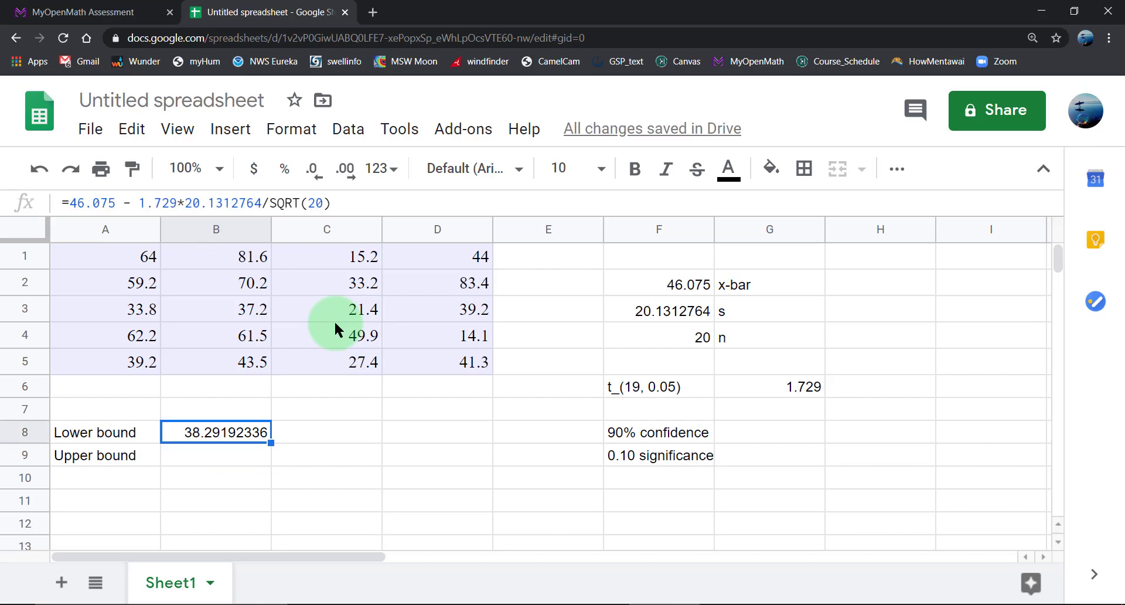
pyautogui.moveTo(331, 202); pyautogui.dragTo(48, 195)
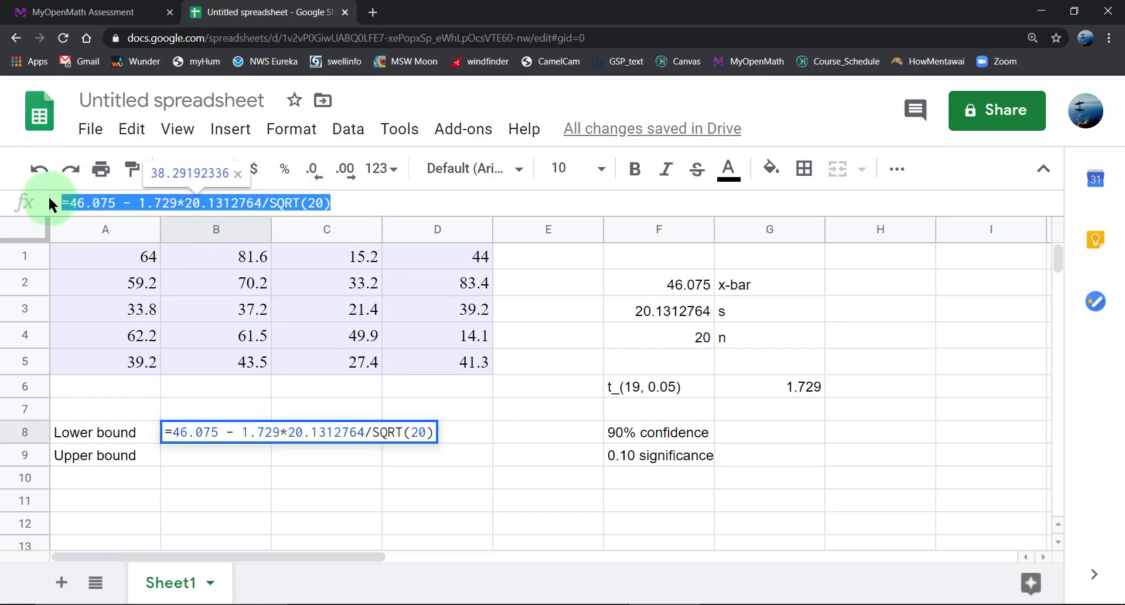
pyautogui.hotkey('ctrl', 'c')
pyautogui.click(207, 453)
pyautogui.hotkey('ctrl', 'v')
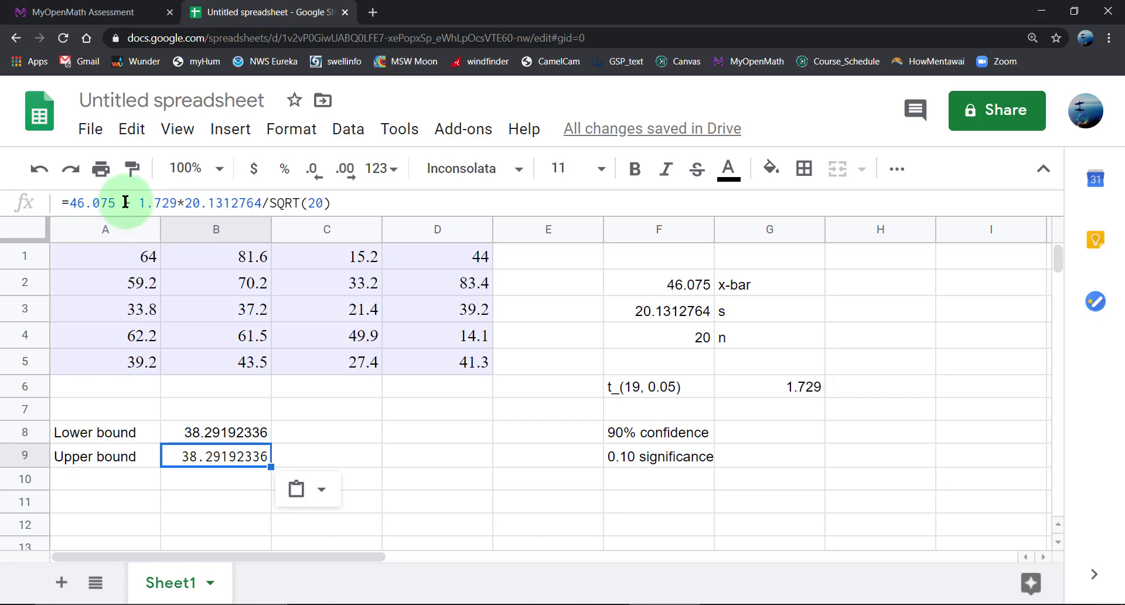
# Change the minus sign to a plus in cell B9 so the formula reads =46.075 + 1.729*20.1312764/SQRT(20).
pyautogui.click(136, 199)
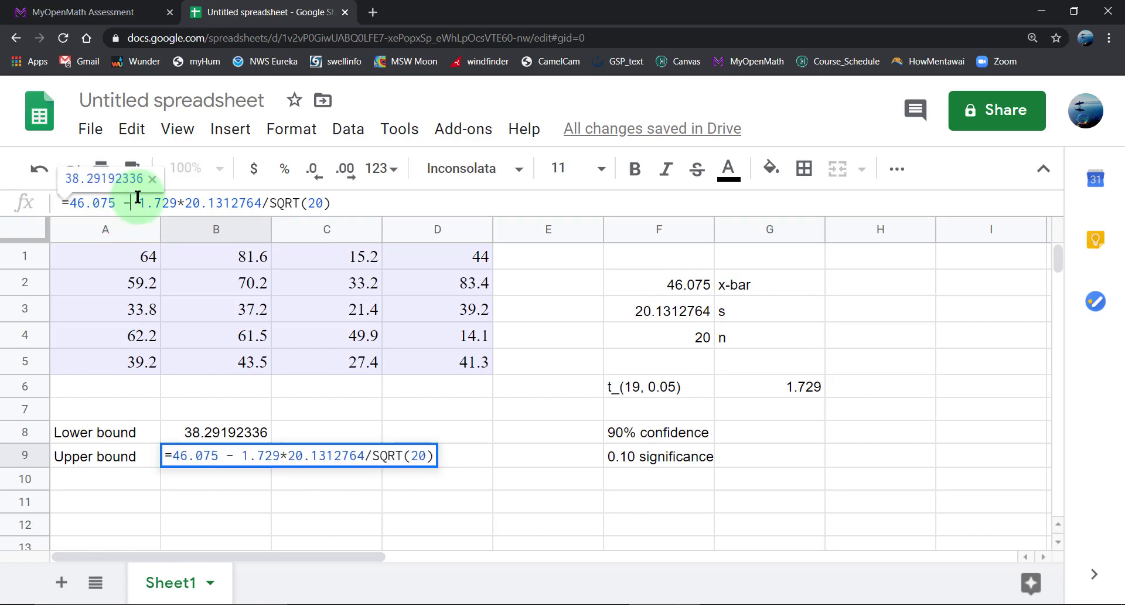
pyautogui.press('BackSpace')
pyautogui.write('+')
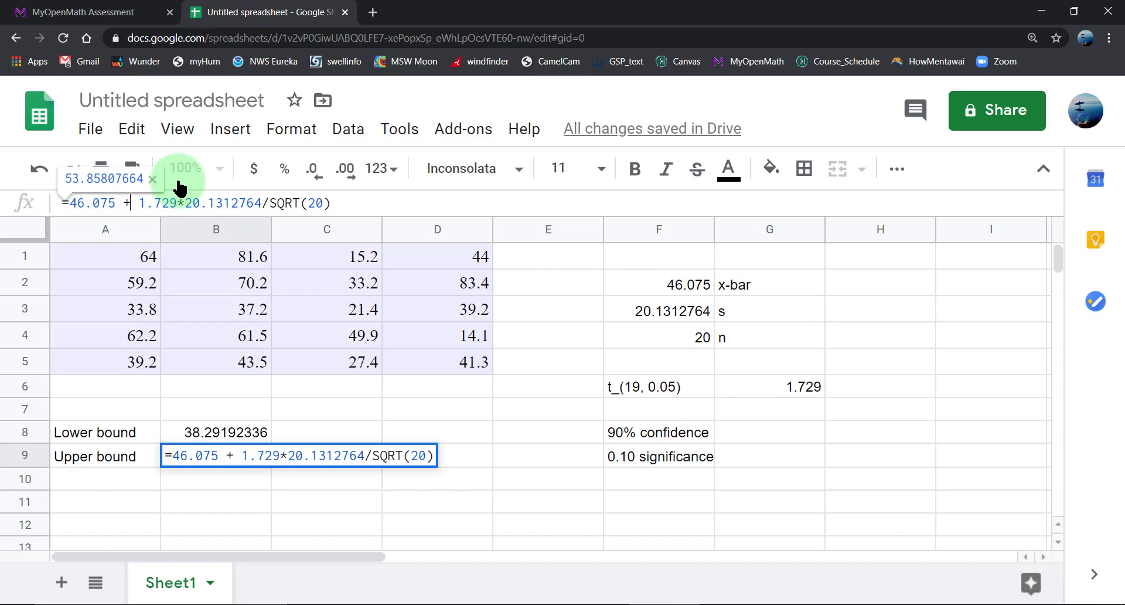
pyautogui.press('Return')
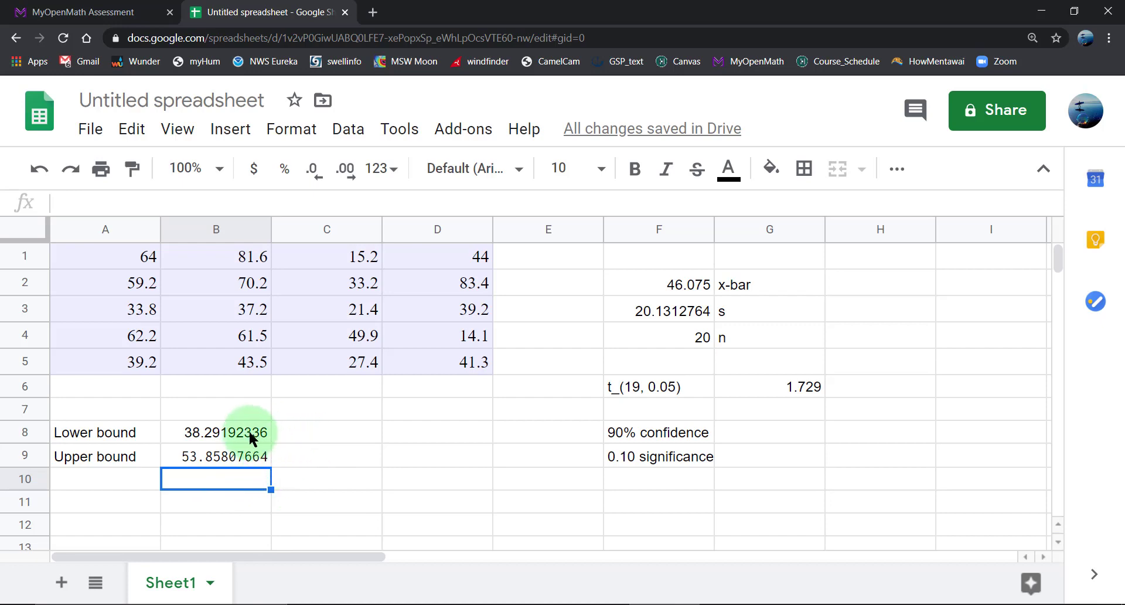
# Switch to the MyOpenMath assessment, enter 38.29 and 53.86 as the interval bounds for Question 11, and submit the answer.
pyautogui.hotkey('ctrl', 'shift', 'Tab')
pyautogui.press('Tab')
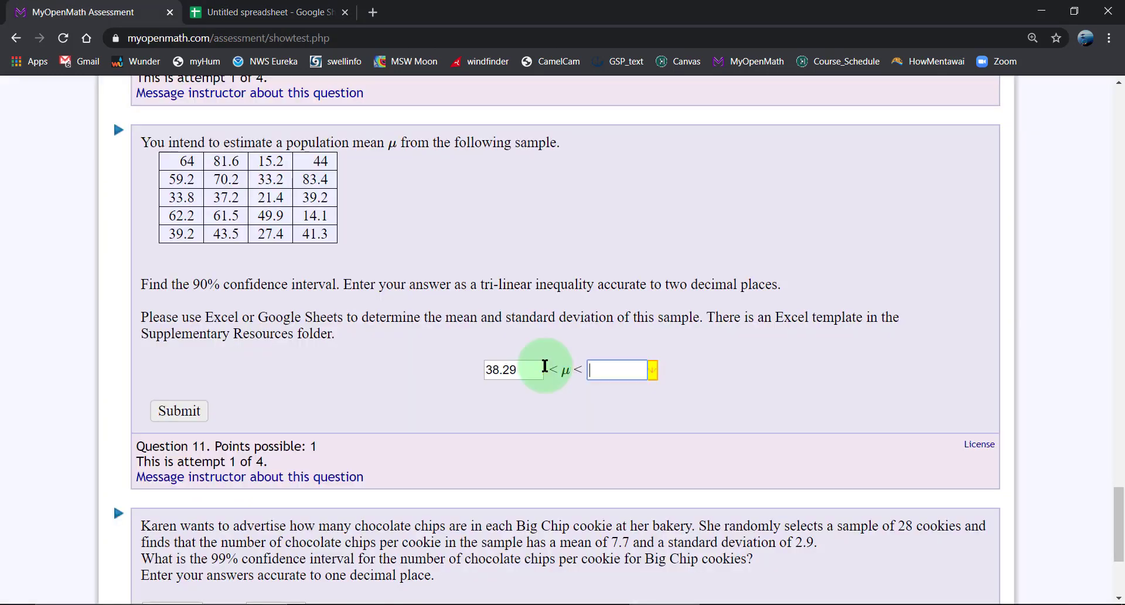
pyautogui.hotkey('ctrl', 'v')
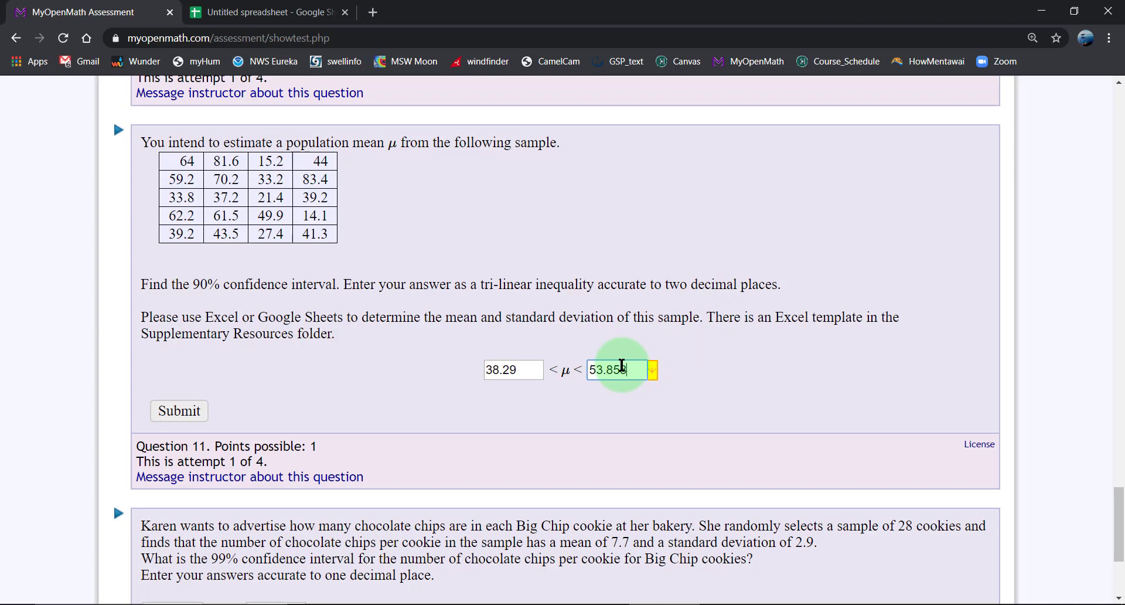
pyautogui.click(313, 8)
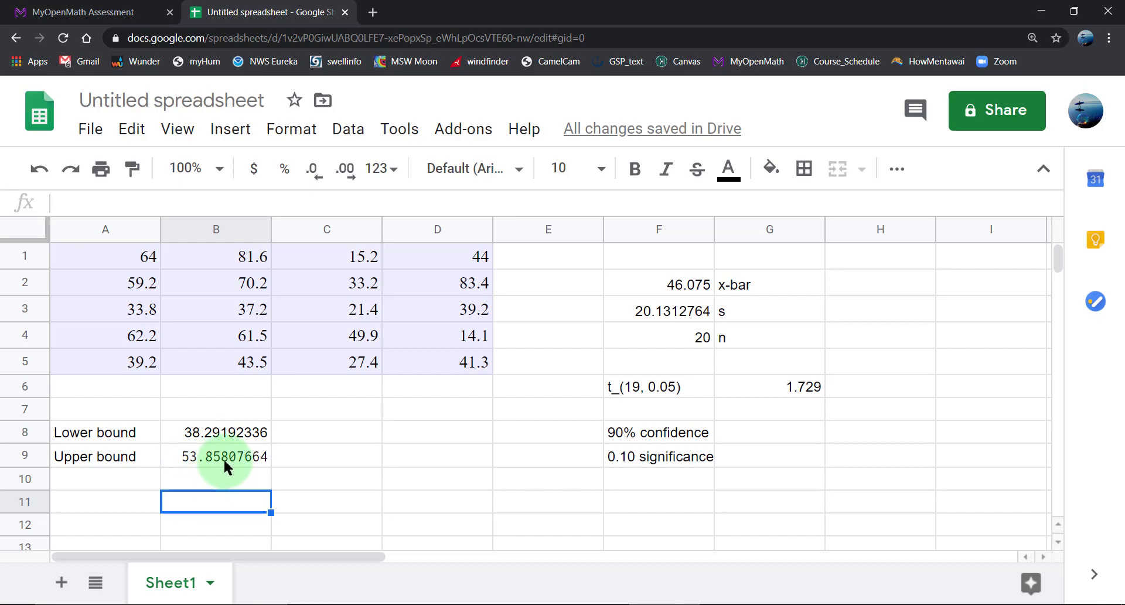
pyautogui.click(117, 12)
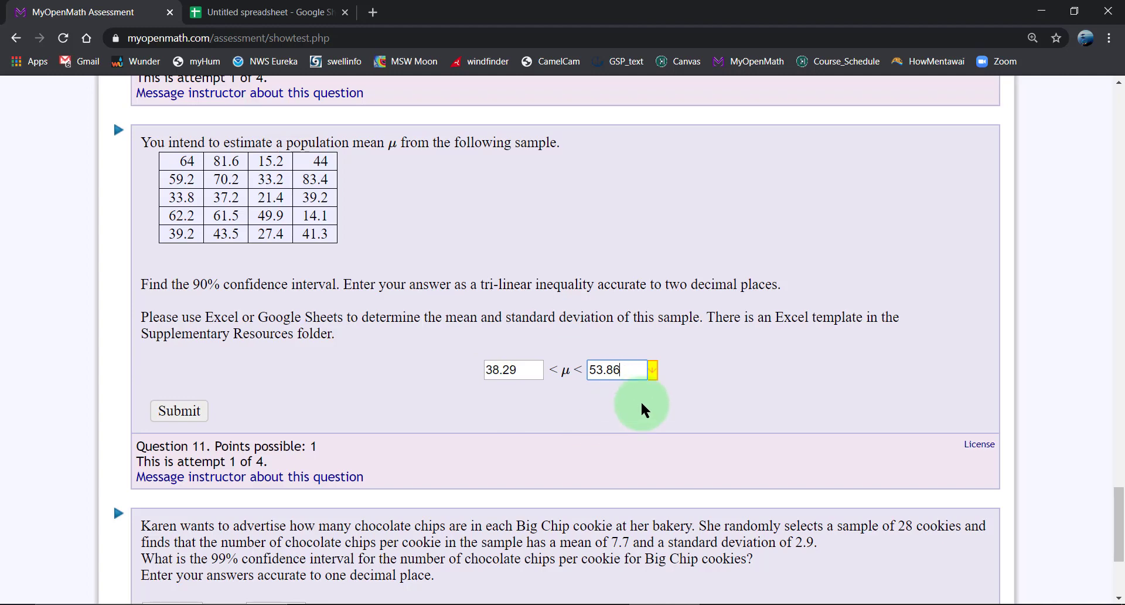
pyautogui.click(172, 408)
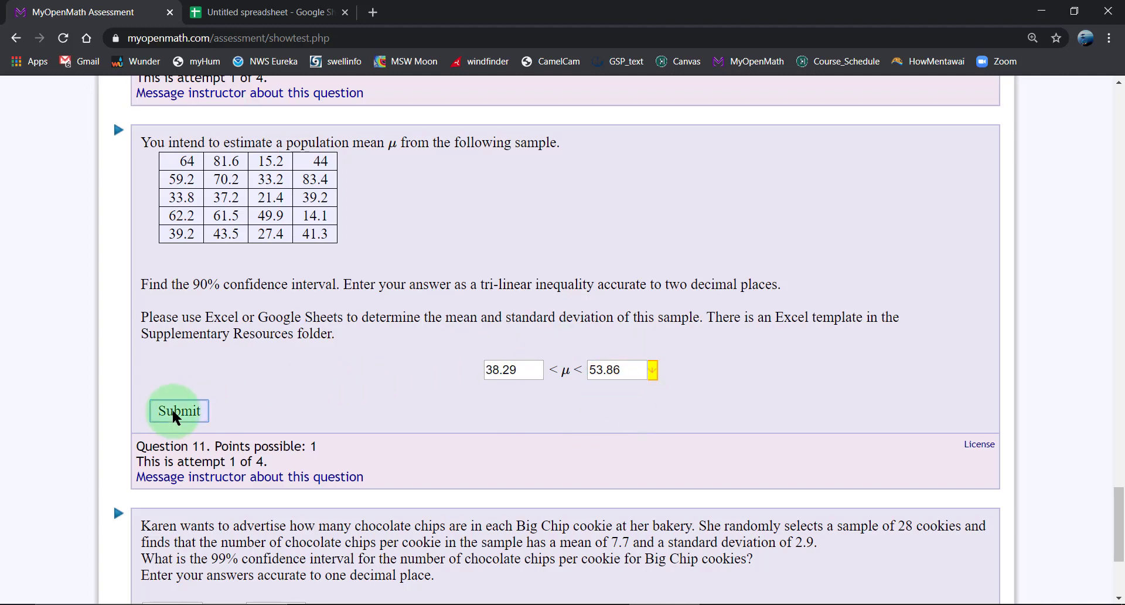